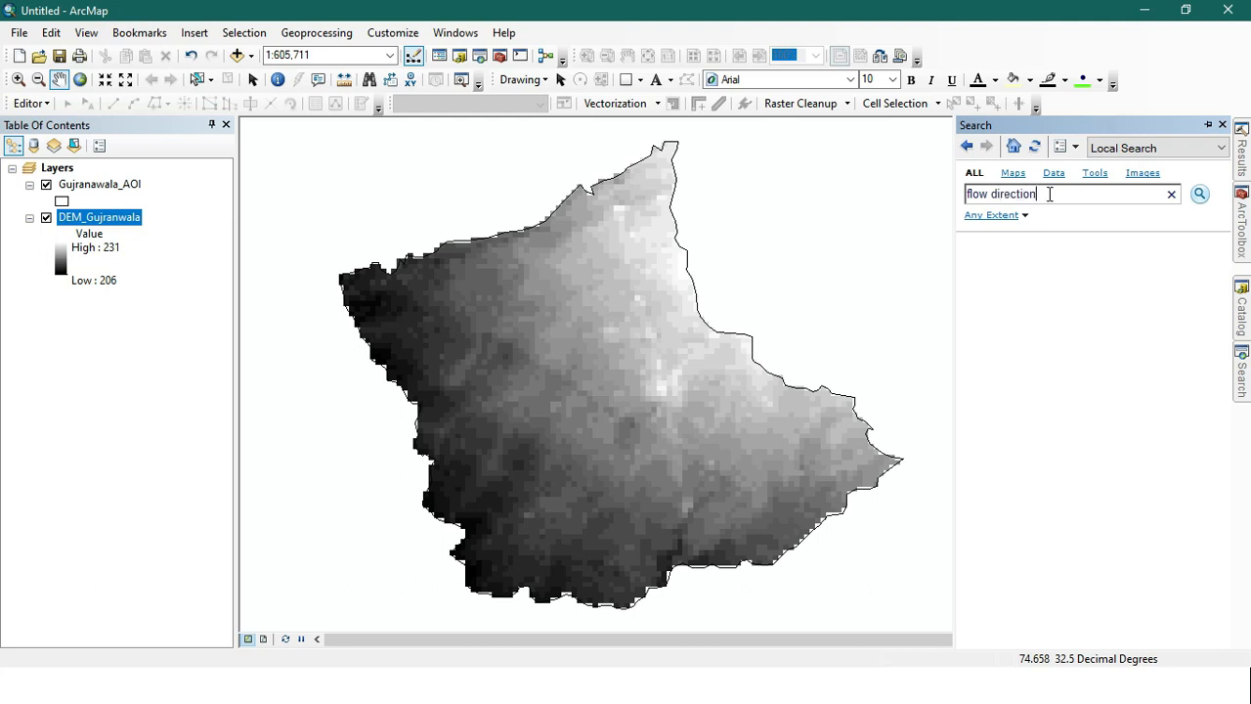
Search for the Flow Direction (Spatial Analyst) tool, open it and choose DEM_Gujranwala as the input surface raster.
{"action": "key", "text": "Return"}
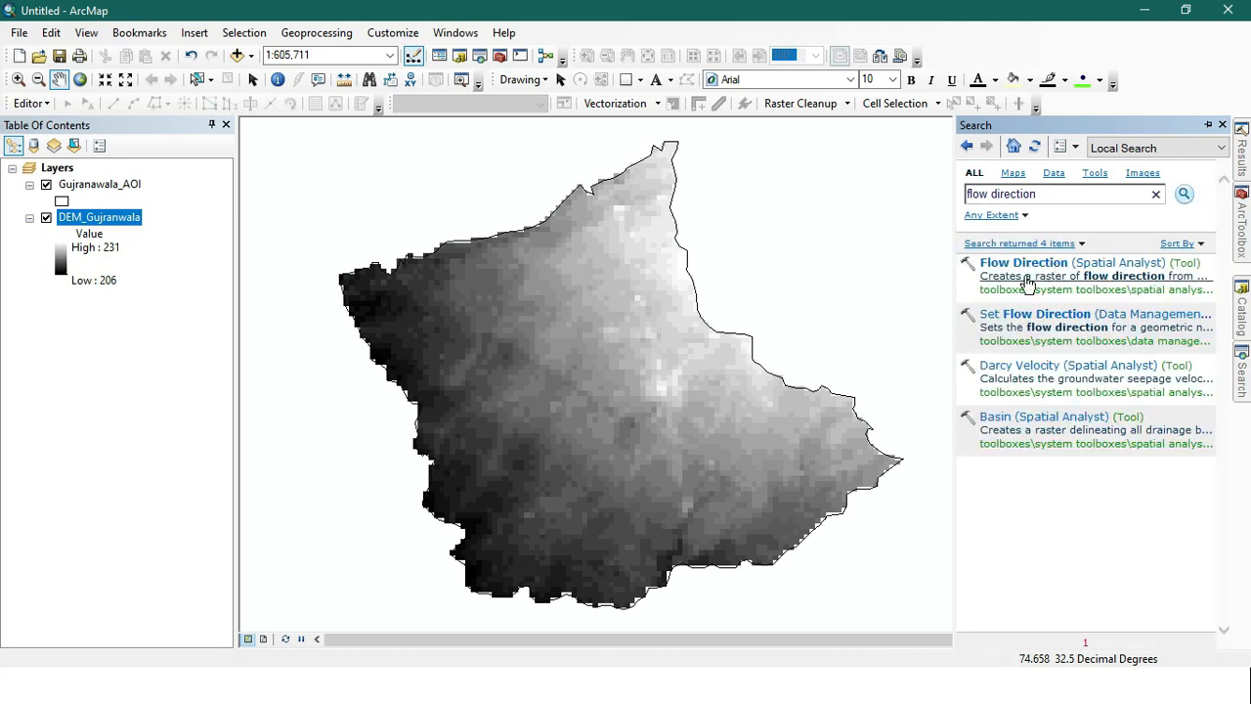
{"action": "left_click", "coordinate": [1021, 266]}
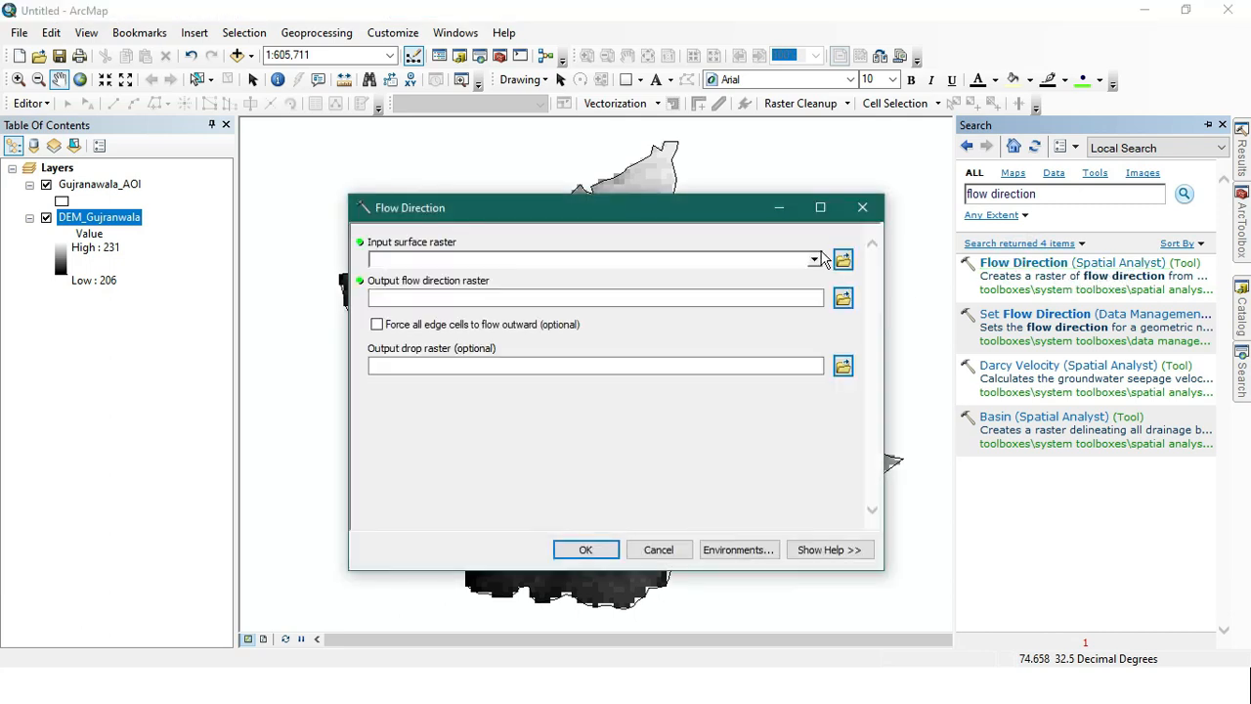
{"action": "left_click", "coordinate": [815, 259]}
{"action": "left_click", "coordinate": [466, 281]}
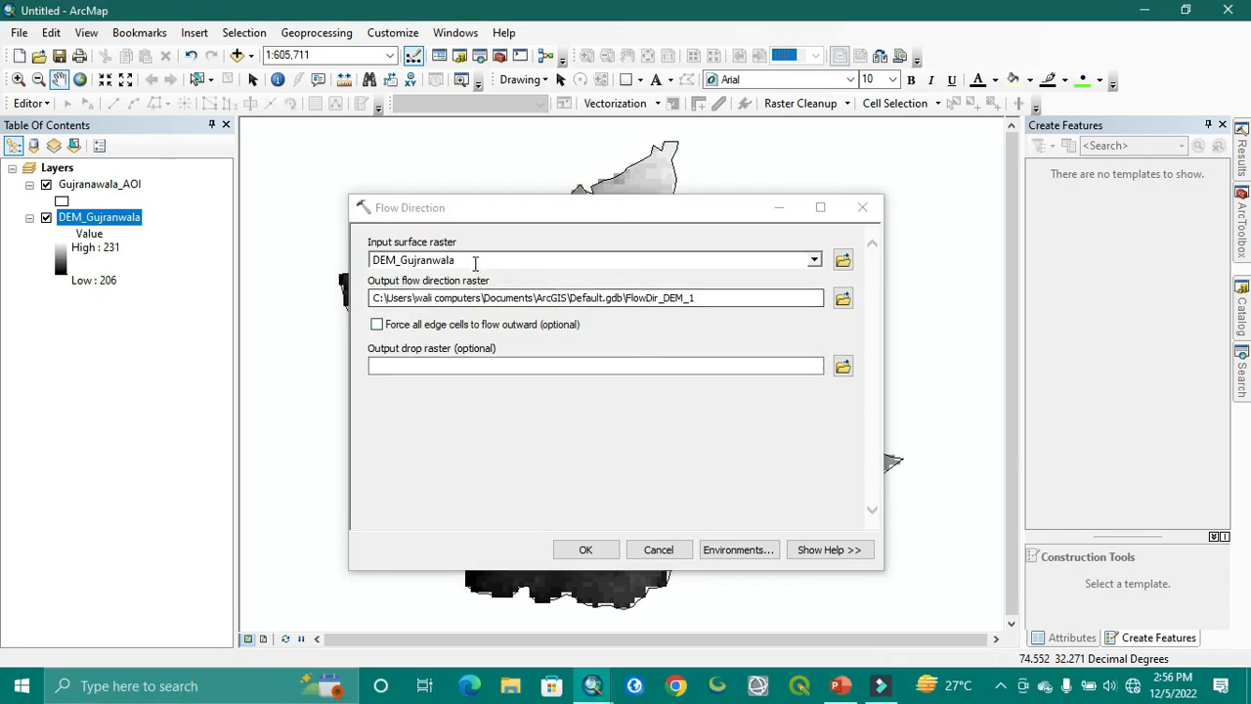
While browsing for the flow direction output location, create a new file geodatabase named STI.gdb in H:\tutorial_database.
{"action": "left_click", "coordinate": [842, 297]}
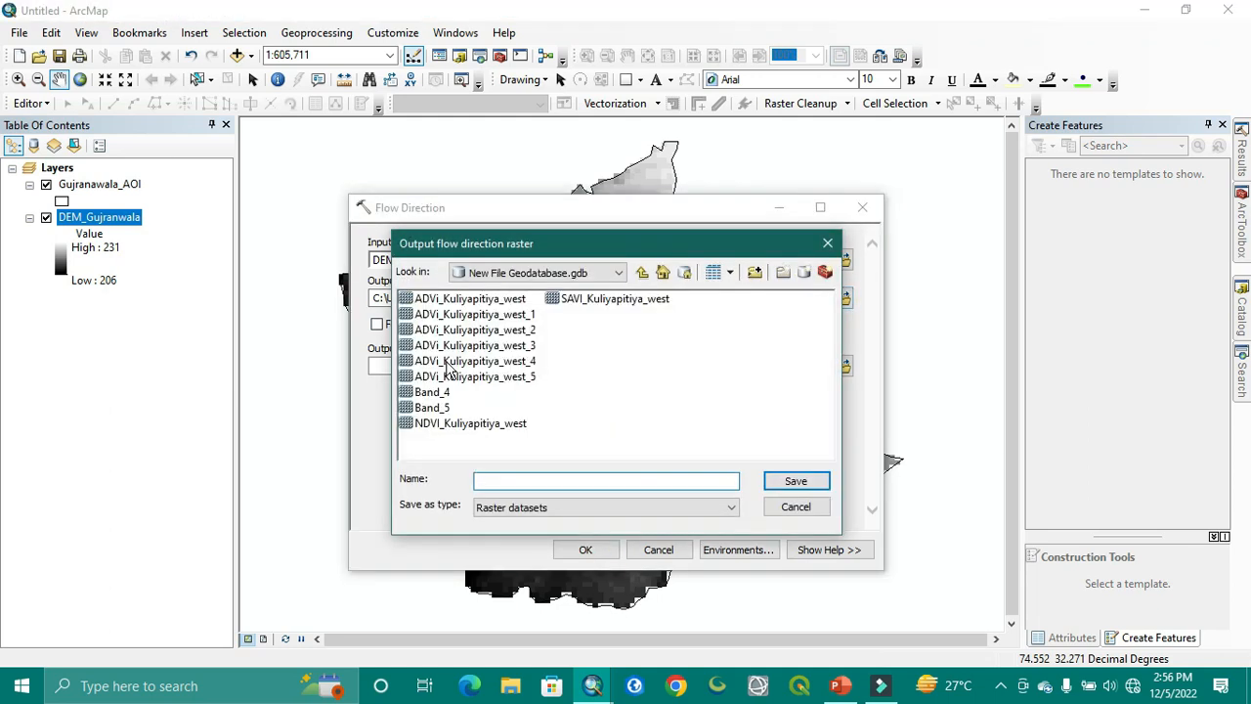
{"action": "left_click", "coordinate": [640, 273]}
{"action": "left_click", "coordinate": [640, 274]}
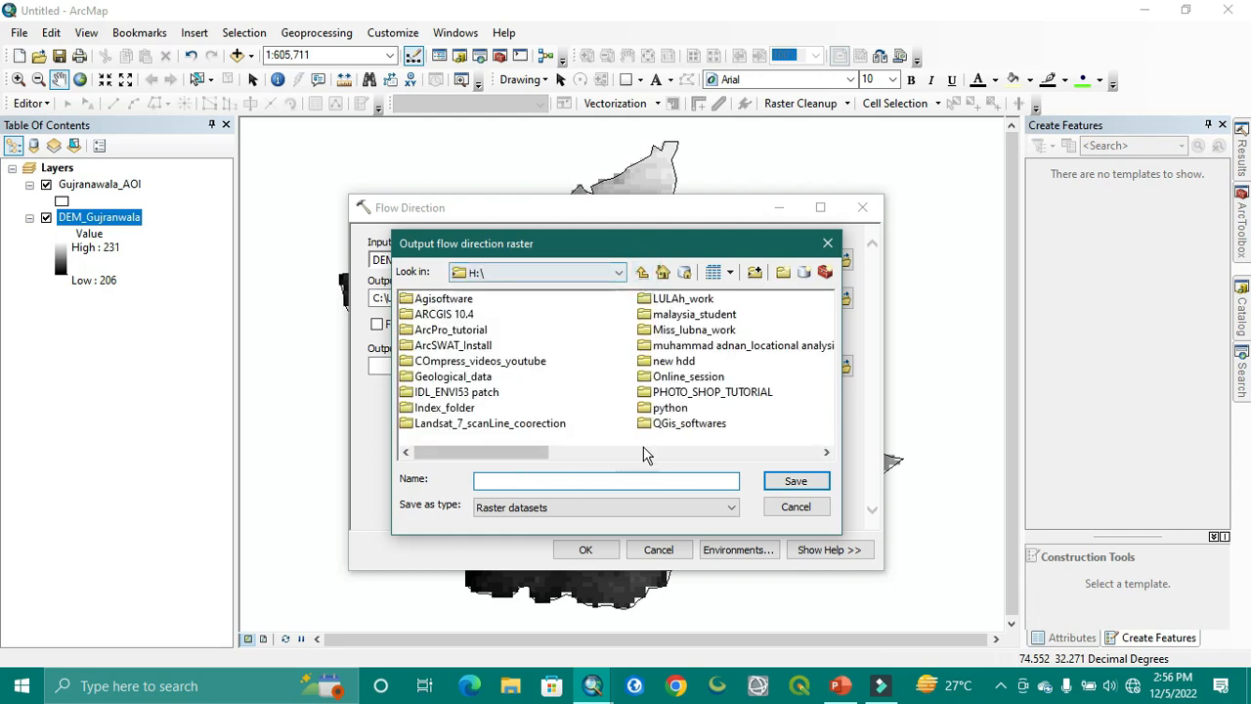
{"action": "scroll", "coordinate": [704, 441], "scroll_direction": "down", "scroll_amount": 2}
{"action": "double_click", "coordinate": [425, 362]}
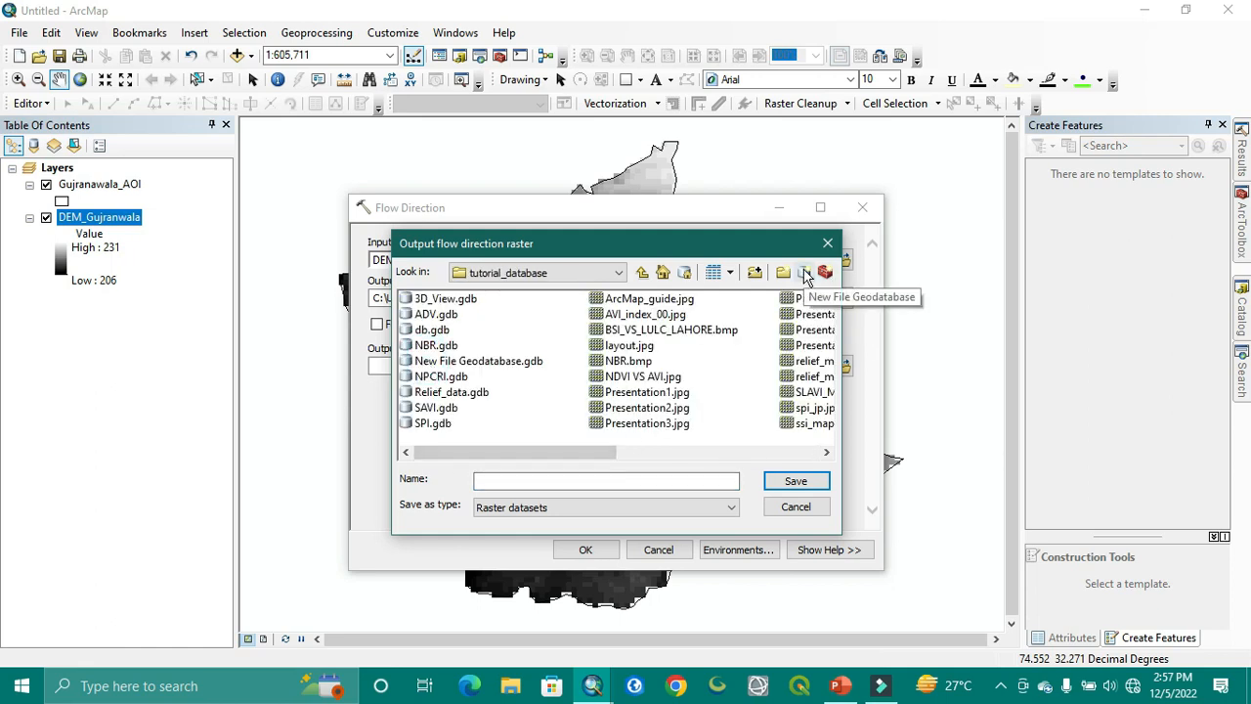
{"action": "left_click", "coordinate": [803, 274]}
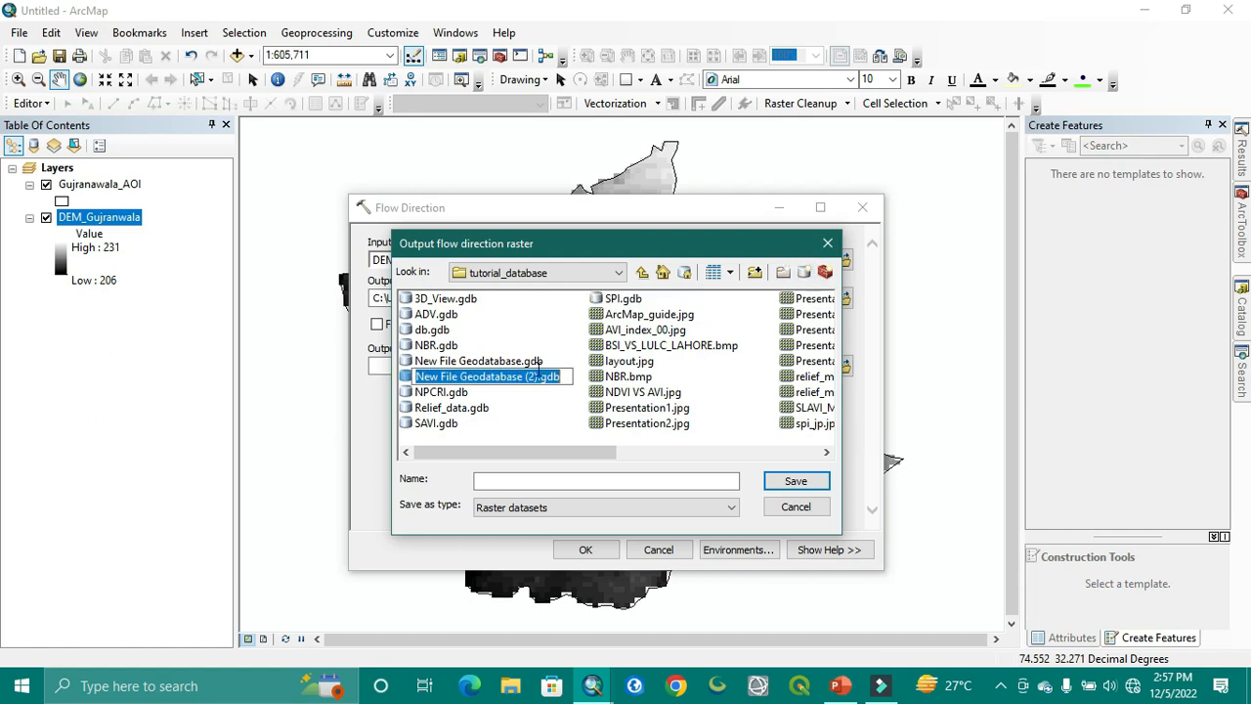
{"action": "left_click", "coordinate": [536, 375]}
{"action": "key", "text": "BackSpace"}
{"action": "key", "text": "BackSpace"}
{"action": "key", "text": "BackSpace"}
{"action": "key", "text": "BackSpace"}
{"action": "key", "text": "BackSpace"}
{"action": "key", "text": "BackSpace"}
{"action": "key", "text": "BackSpace"}
{"action": "key", "text": "BackSpace"}
{"action": "key", "text": "BackSpace"}
{"action": "key", "text": "BackSpace"}
{"action": "key", "text": "BackSpace"}
{"action": "key", "text": "BackSpace"}
{"action": "key", "text": "BackSpace"}
{"action": "key", "text": "BackSpace"}
{"action": "key", "text": "BackSpace"}
{"action": "key", "text": "BackSpace"}
{"action": "key", "text": "BackSpace"}
{"action": "key", "text": "BackSpace"}
{"action": "key", "text": "BackSpace"}
{"action": "key", "text": "BackSpace"}
{"action": "key", "text": "BackSpace"}
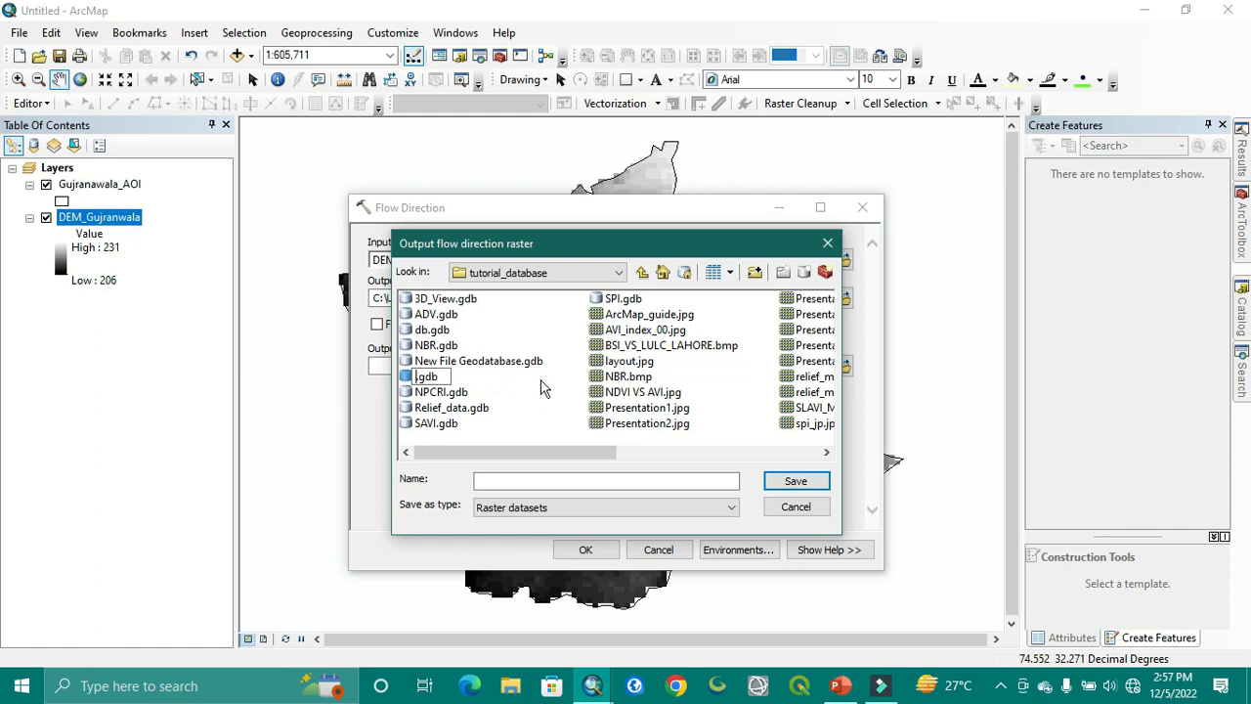
{"action": "type", "text": "STI"}
{"action": "key", "text": "Return"}
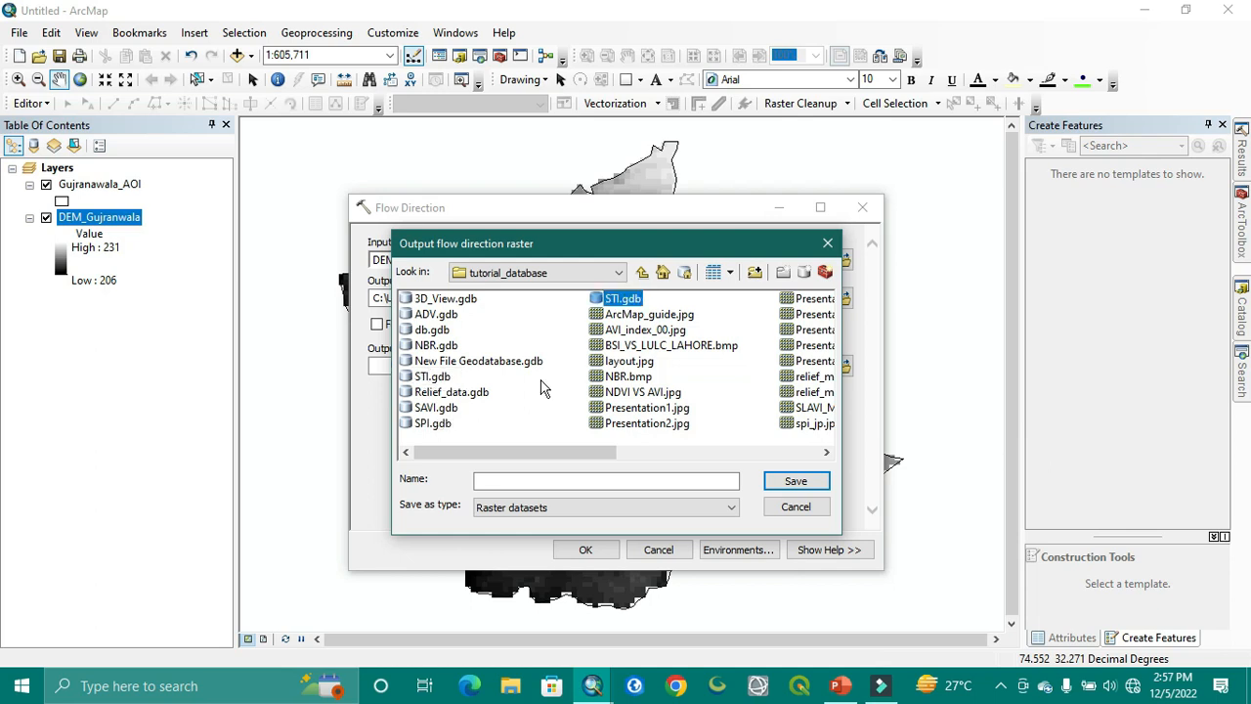
{"action": "left_click", "coordinate": [828, 242]}
Set the output flow direction raster to FLow_DR inside H:\tutorial_database\STI.gdb and run the Flow Direction tool.
{"action": "left_click", "coordinate": [842, 297]}
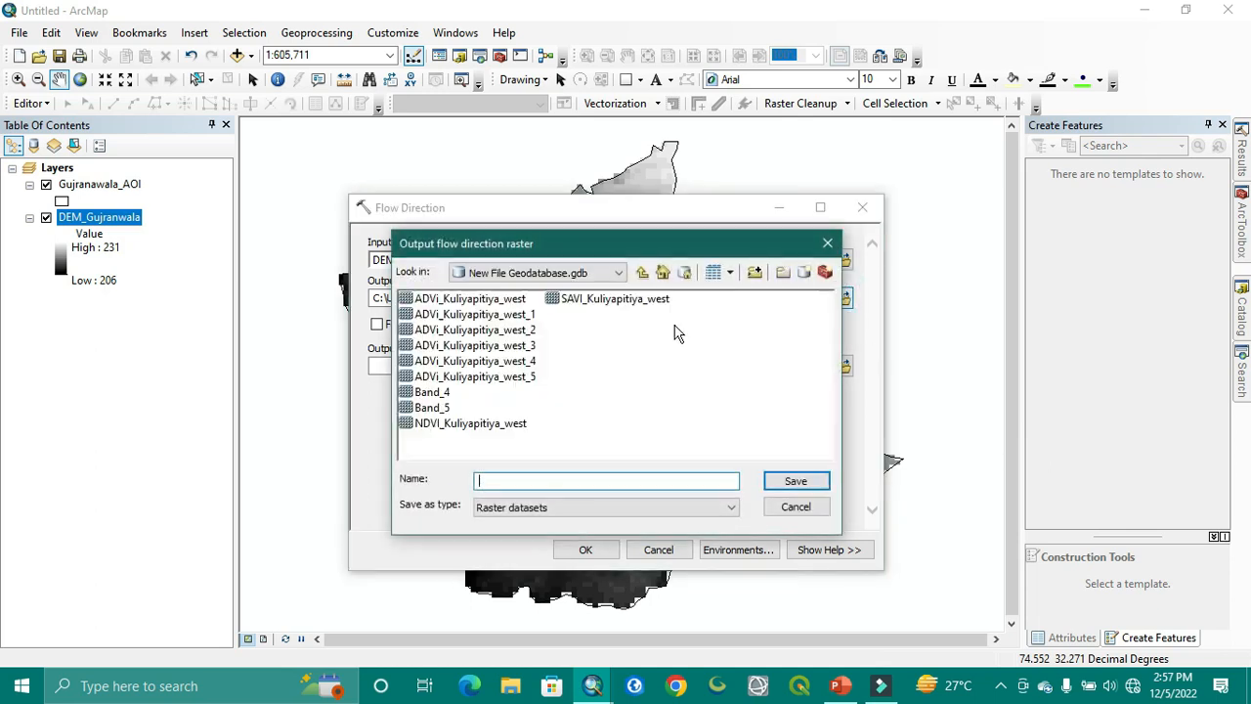
{"action": "left_click", "coordinate": [601, 272]}
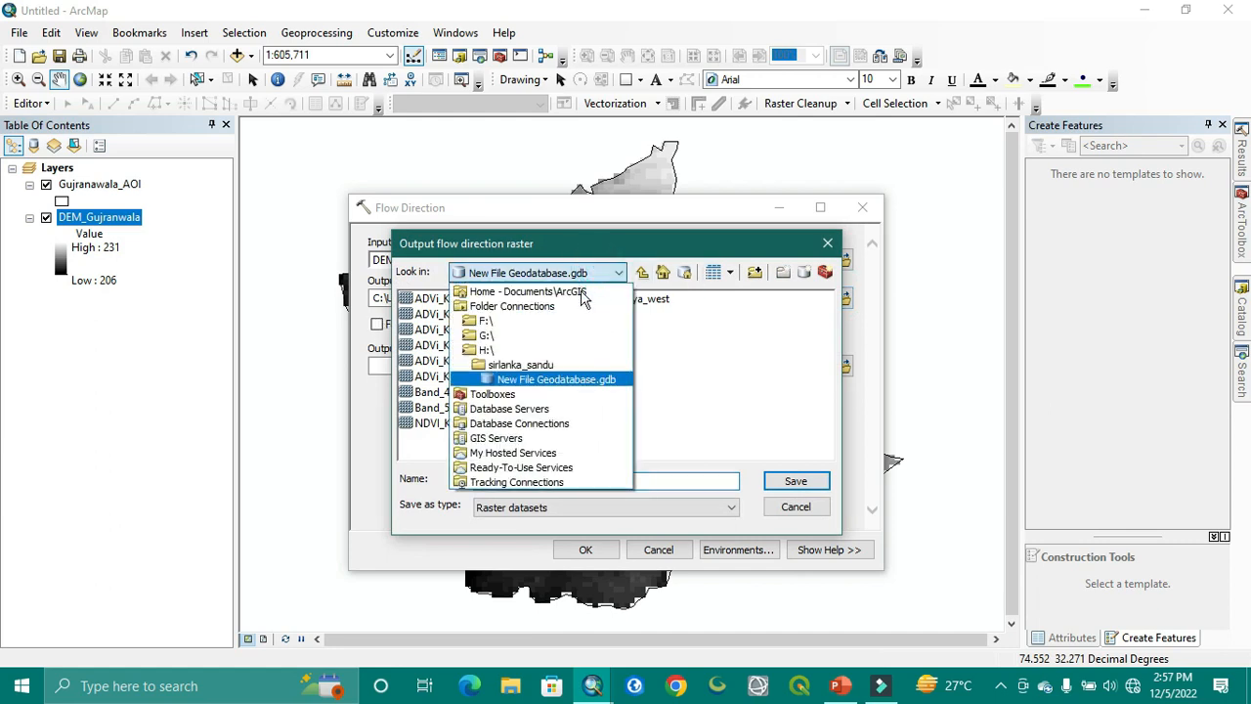
{"action": "left_click", "coordinate": [518, 355]}
{"action": "scroll", "coordinate": [723, 433], "scroll_direction": "down", "scroll_amount": 5}
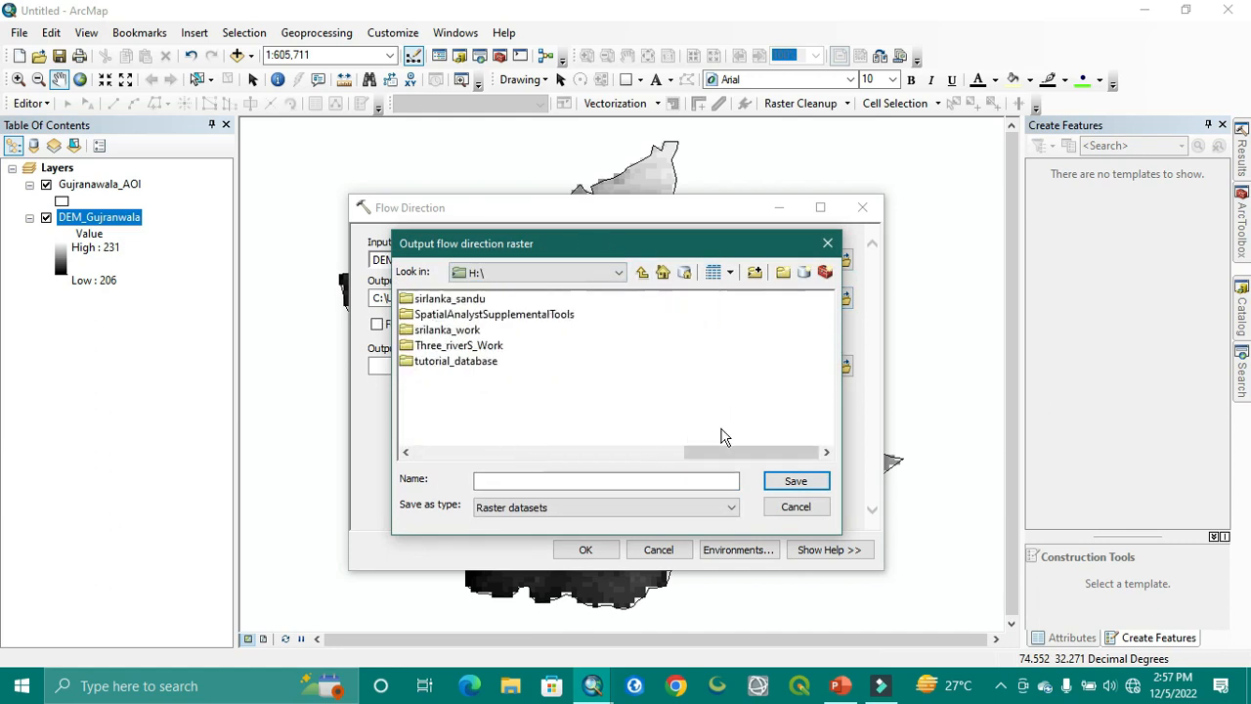
{"action": "double_click", "coordinate": [452, 361]}
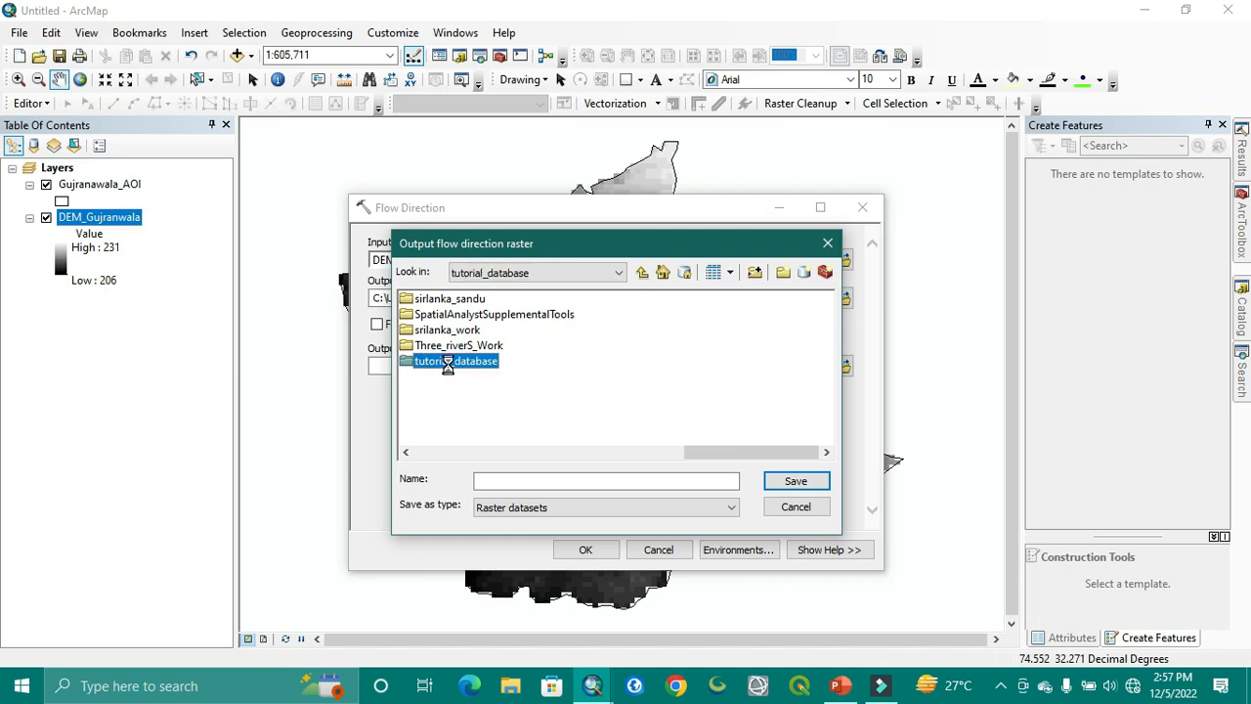
{"action": "left_click", "coordinate": [449, 364]}
{"action": "key", "text": "s"}
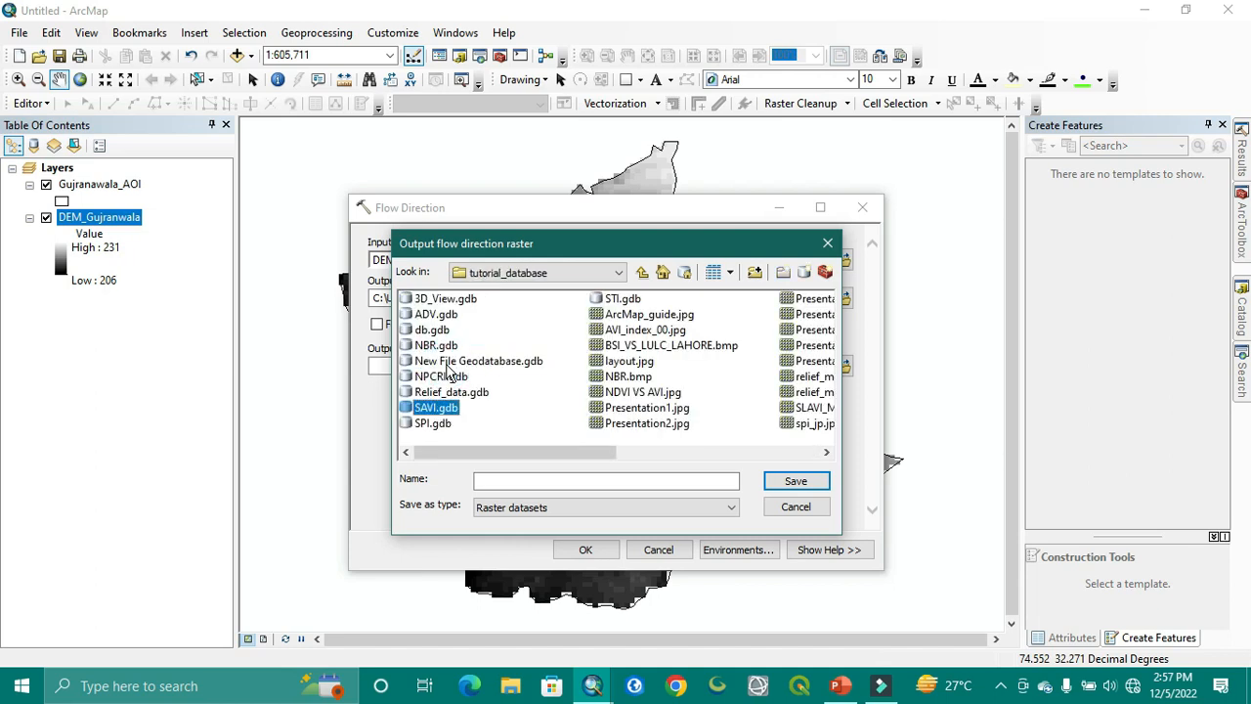
{"action": "double_click", "coordinate": [622, 298]}
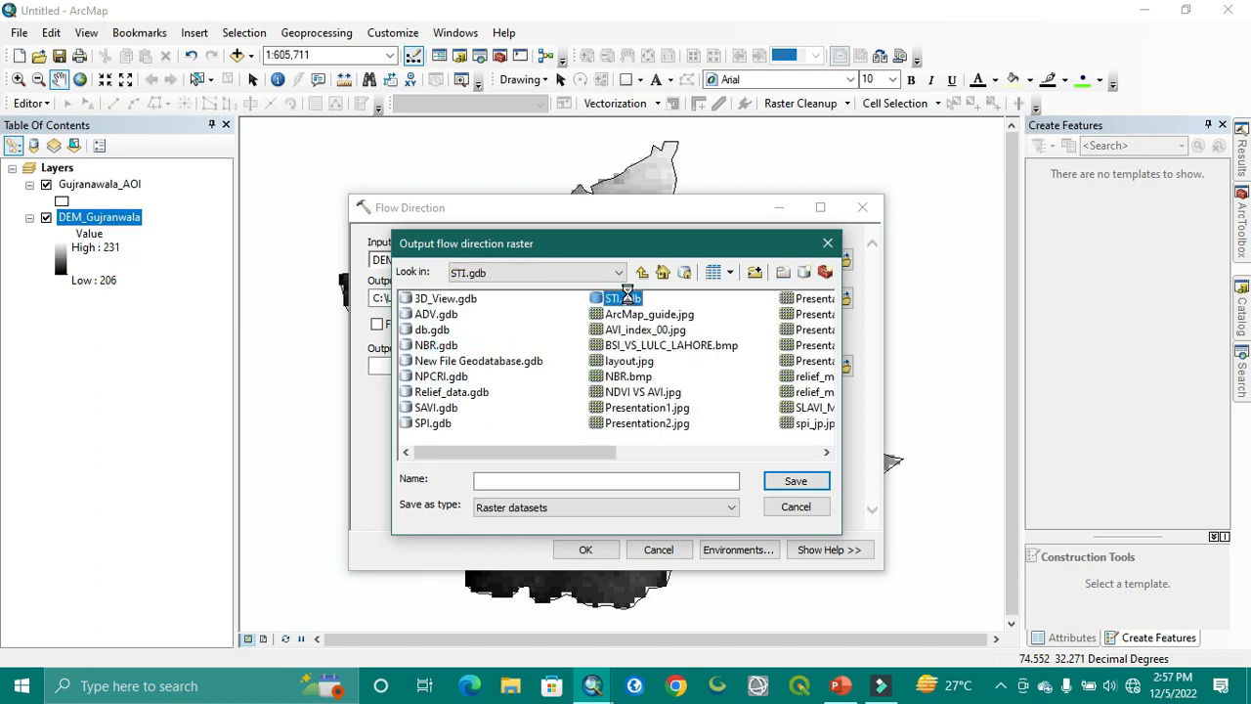
{"action": "left_click", "coordinate": [553, 479]}
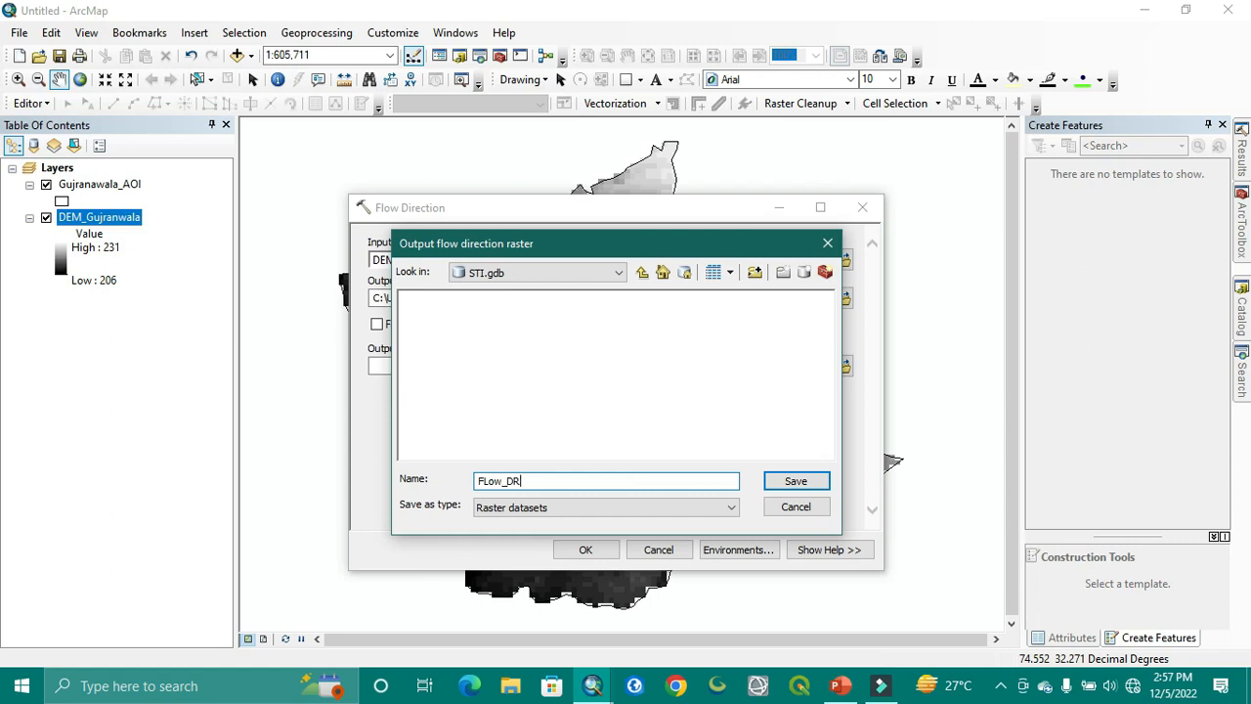
{"action": "left_click", "coordinate": [818, 484]}
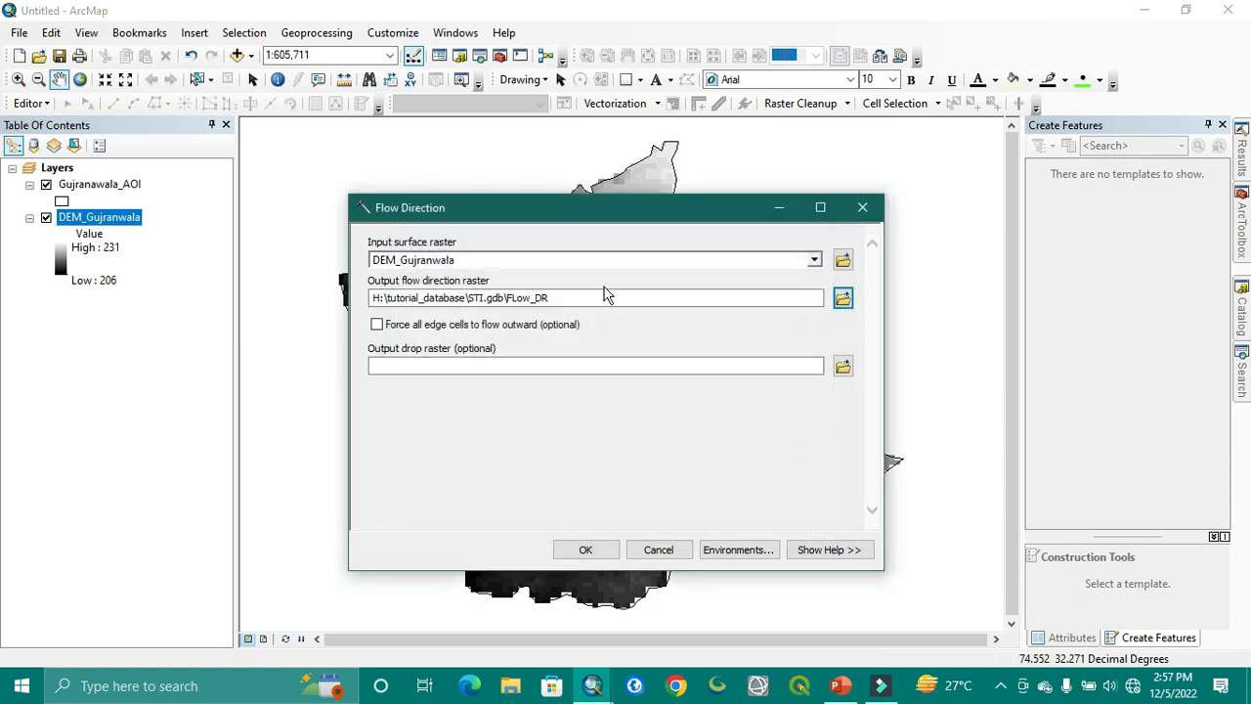
{"action": "left_click", "coordinate": [598, 550]}
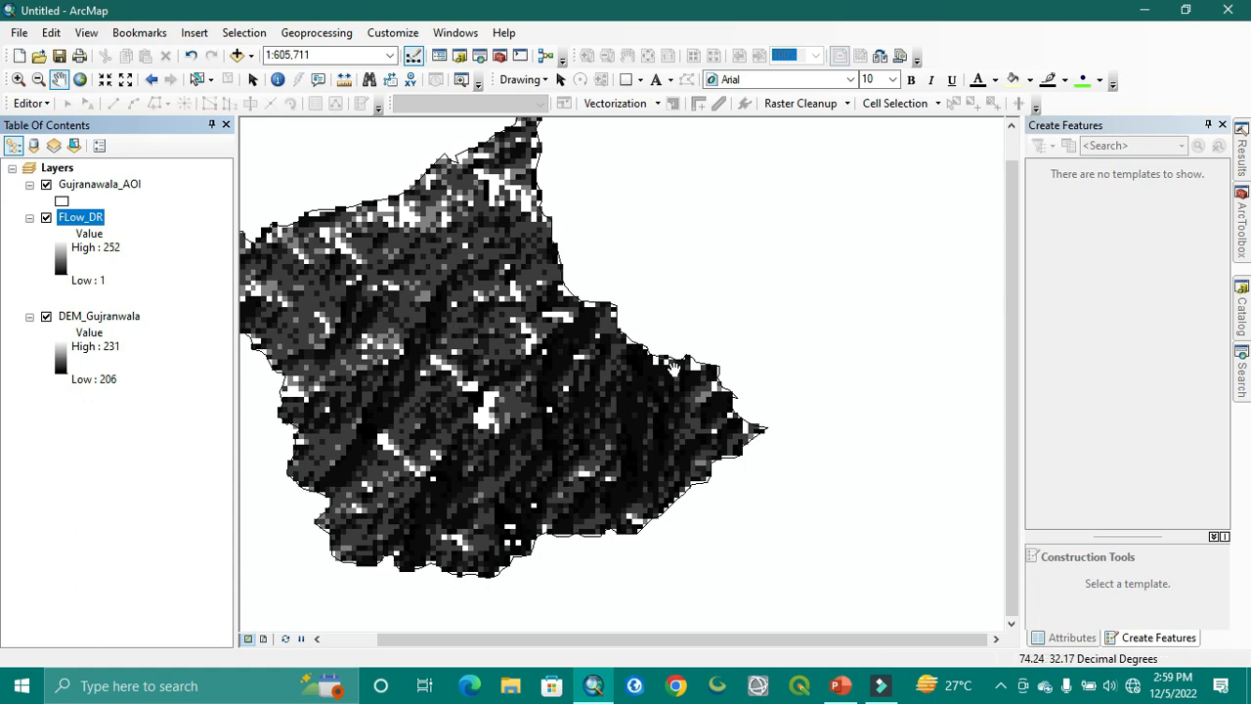
Search for "flow accumulation", open the Flow Accumulation tool and choose FLow_DR as the input flow direction raster.
{"action": "left_click", "coordinate": [1242, 371]}
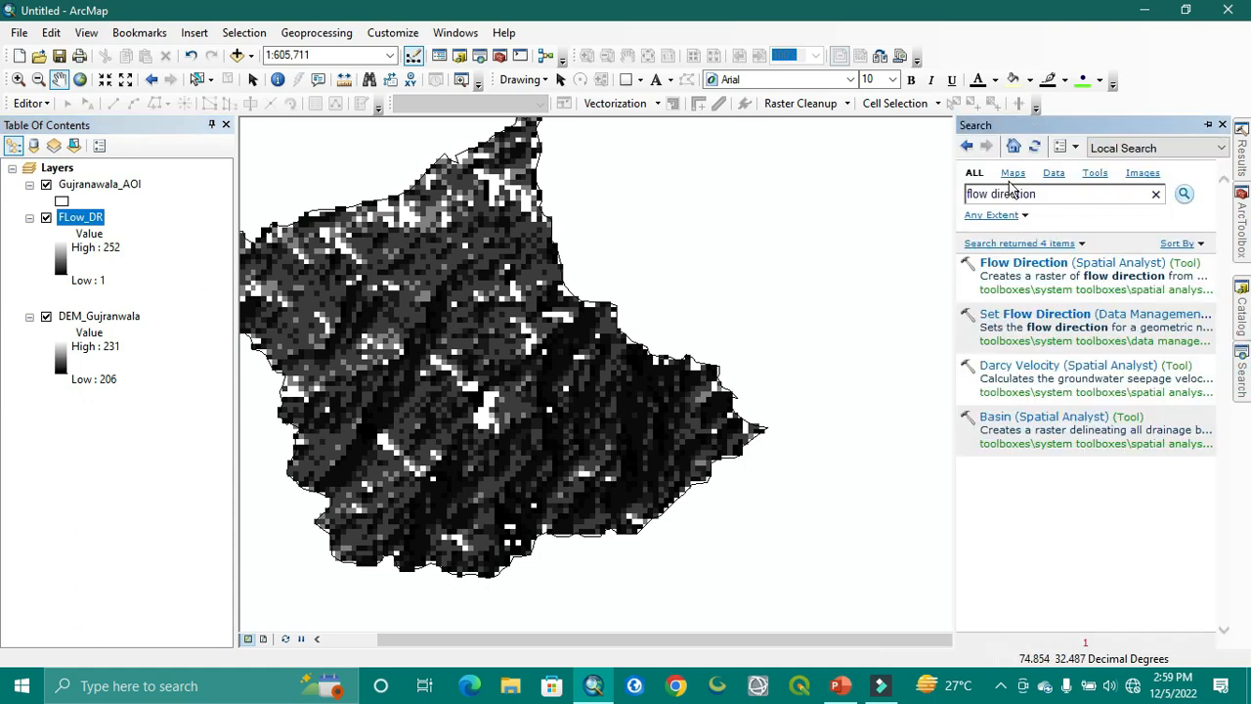
{"action": "left_click", "coordinate": [1061, 195]}
{"action": "key", "text": "Return"}
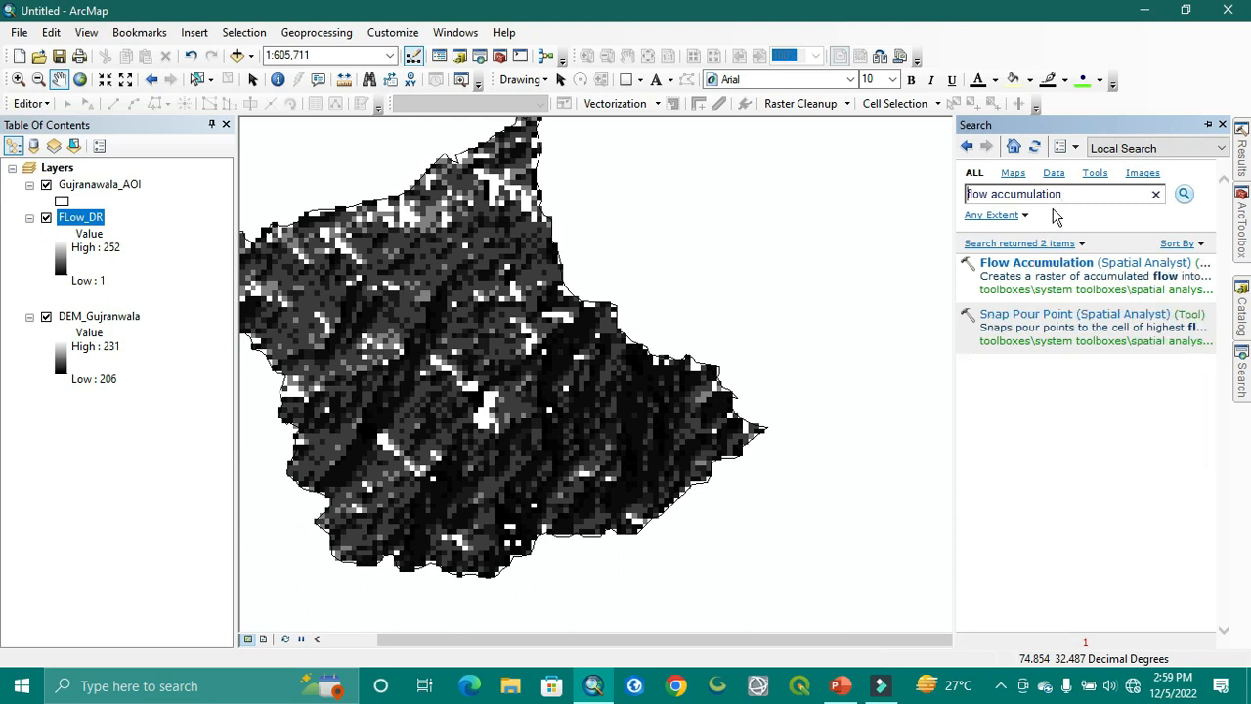
{"action": "left_click", "coordinate": [1031, 261]}
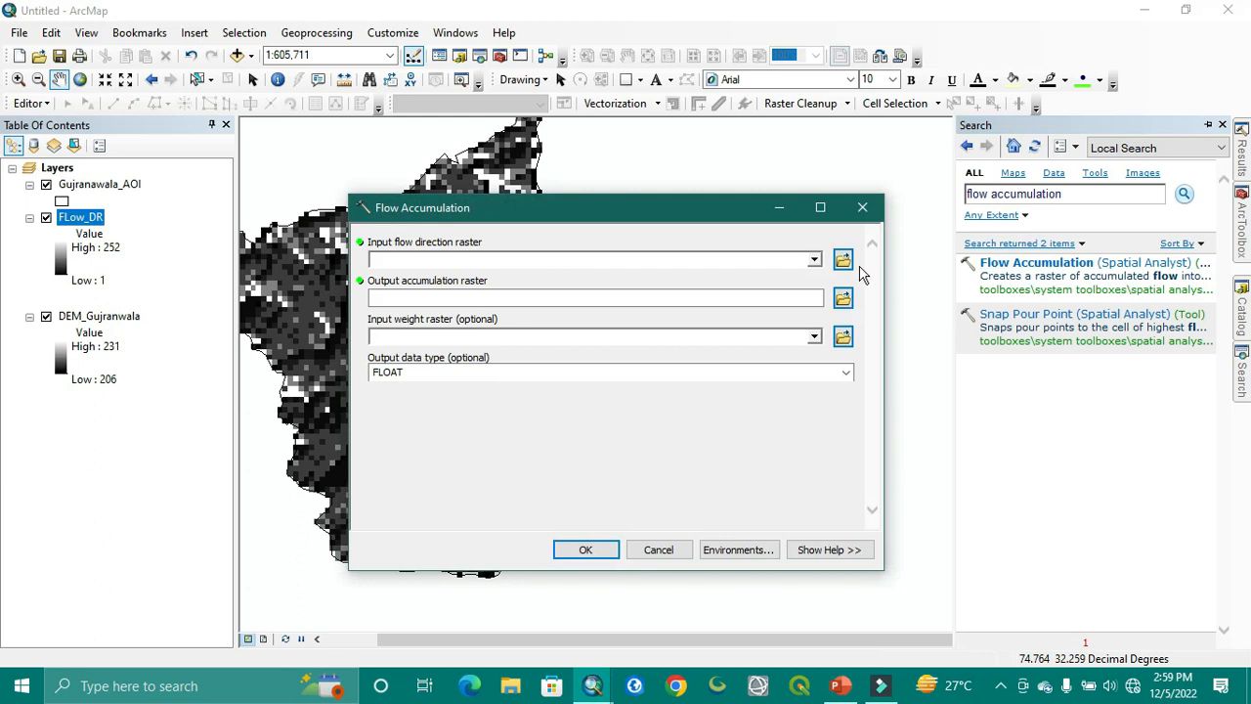
{"action": "left_click", "coordinate": [814, 259]}
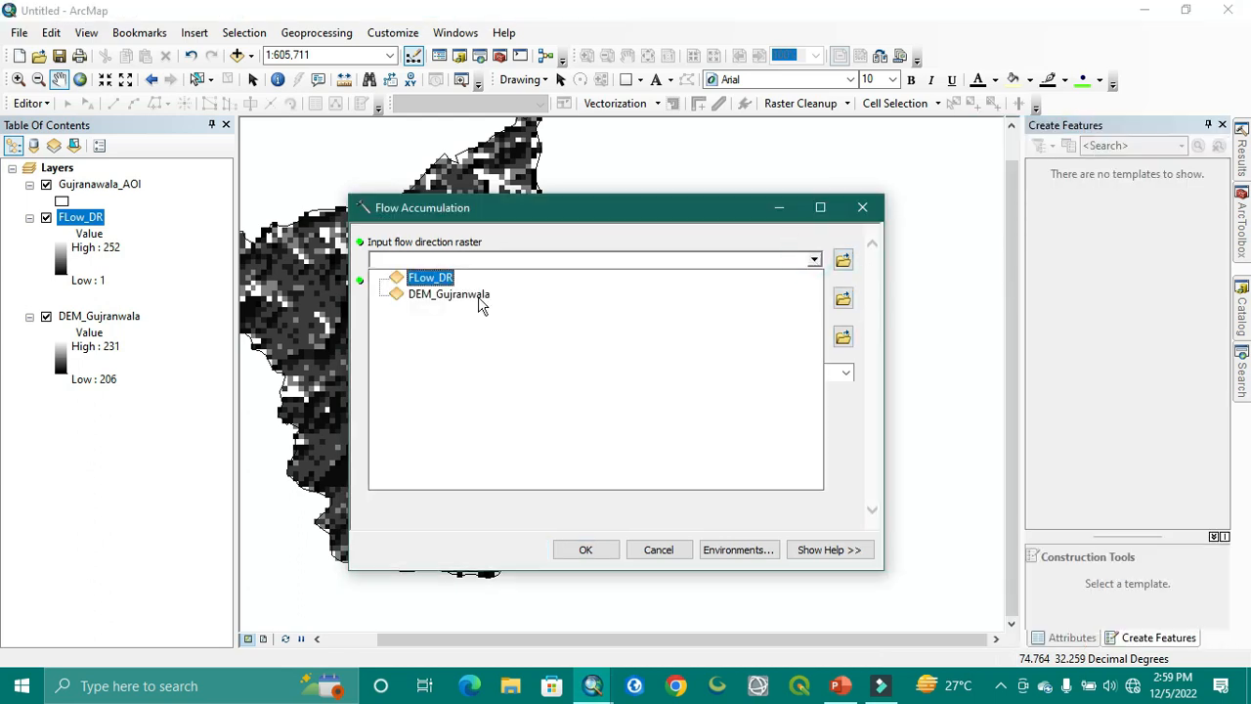
{"action": "left_click", "coordinate": [431, 280]}
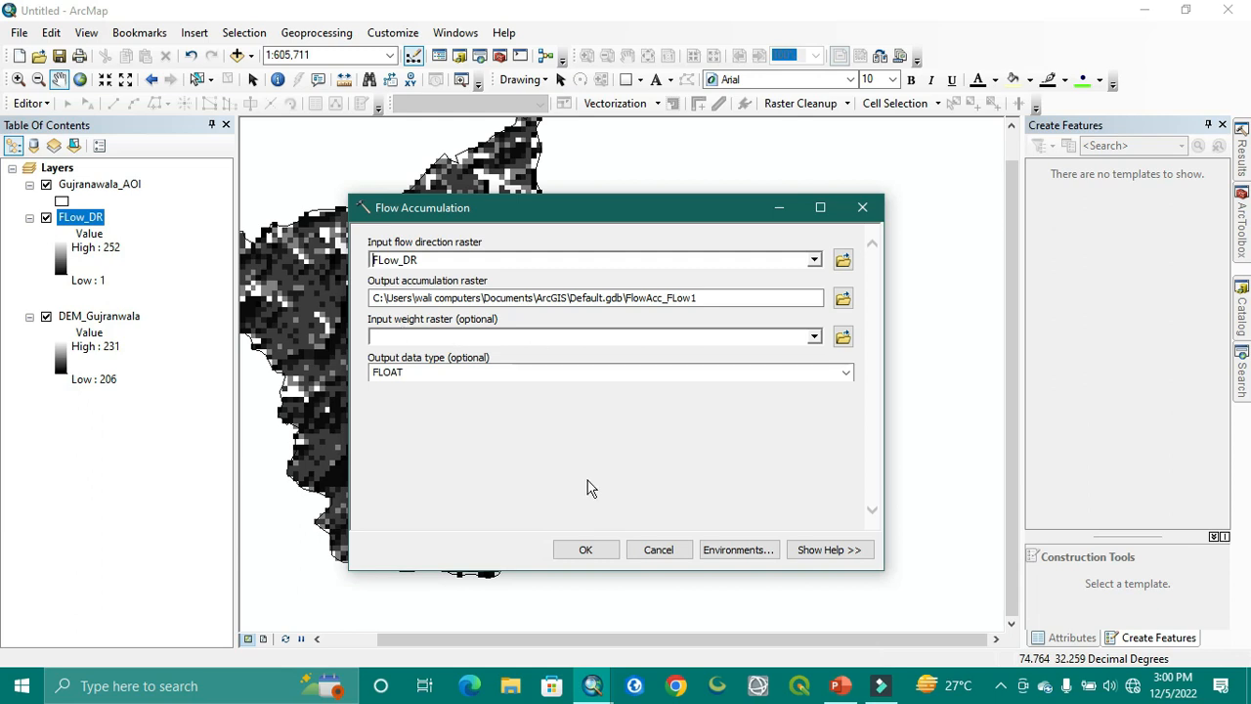
Set the output accumulation raster to FLow_A in STI.gdb and run the Flow Accumulation tool.
{"action": "left_click", "coordinate": [844, 303]}
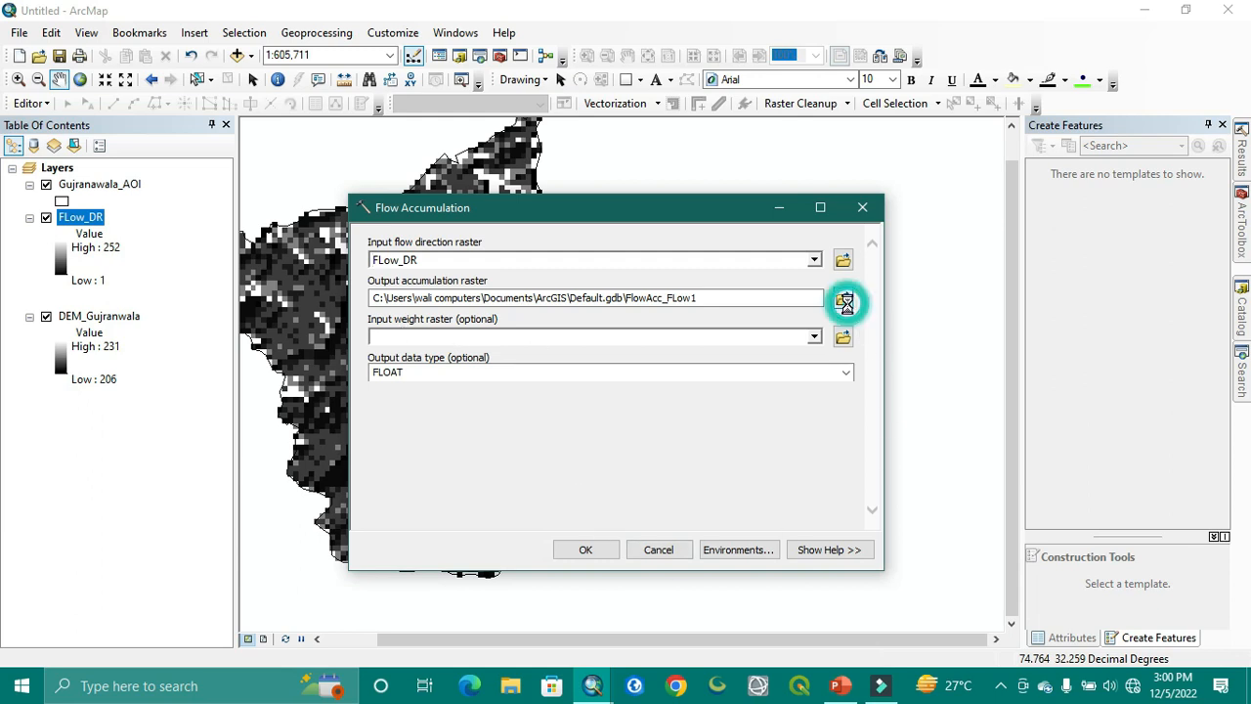
{"action": "left_click", "coordinate": [430, 299]}
{"action": "left_click", "coordinate": [518, 478]}
{"action": "key", "text": "BackSpace"}
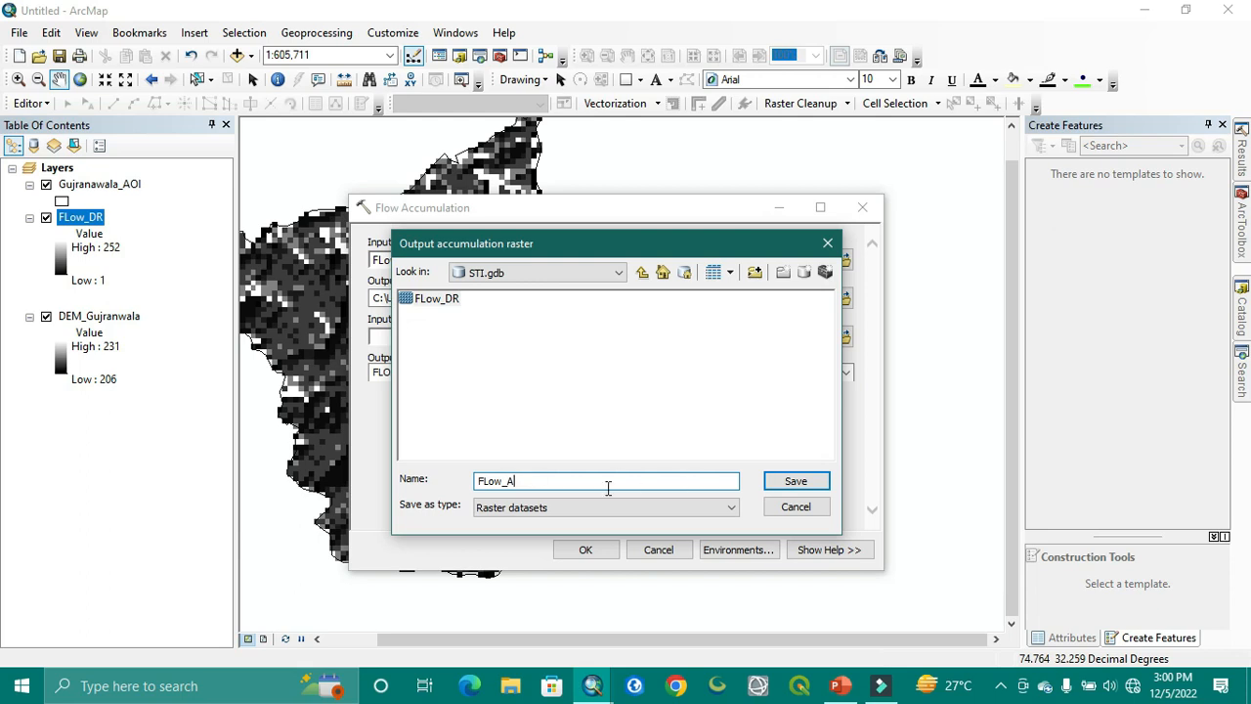
{"action": "left_click", "coordinate": [792, 481]}
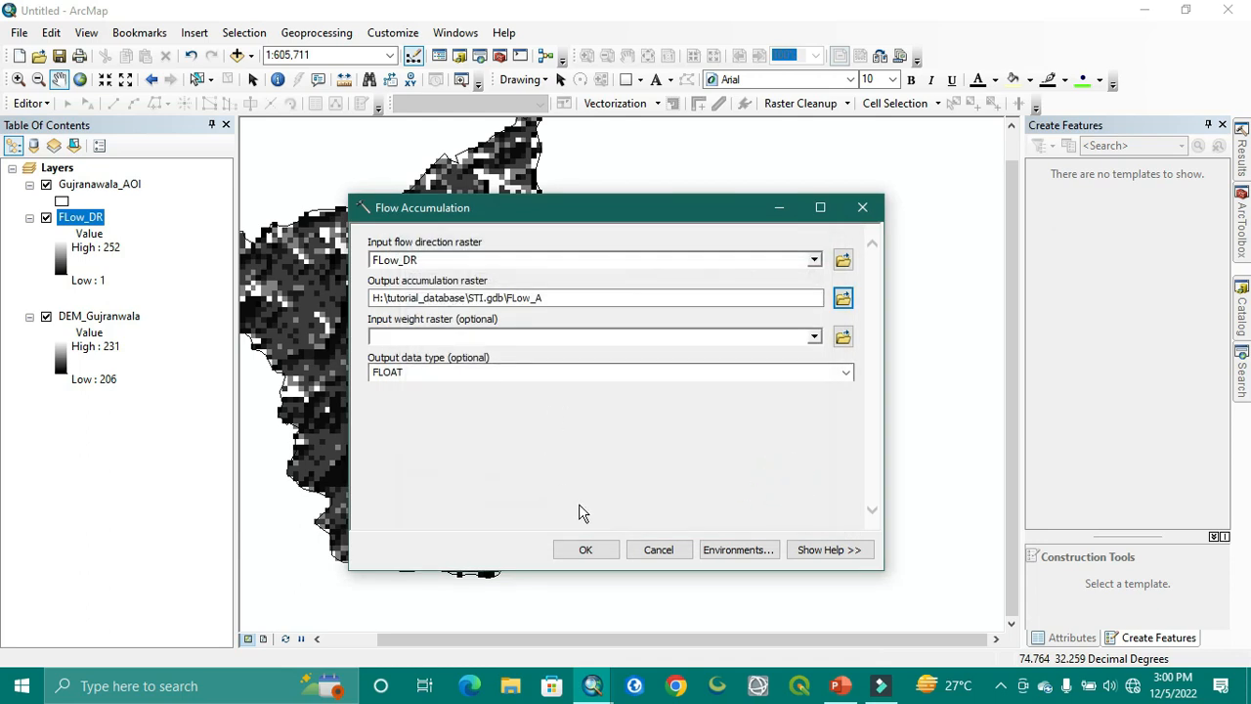
{"action": "left_click", "coordinate": [585, 549]}
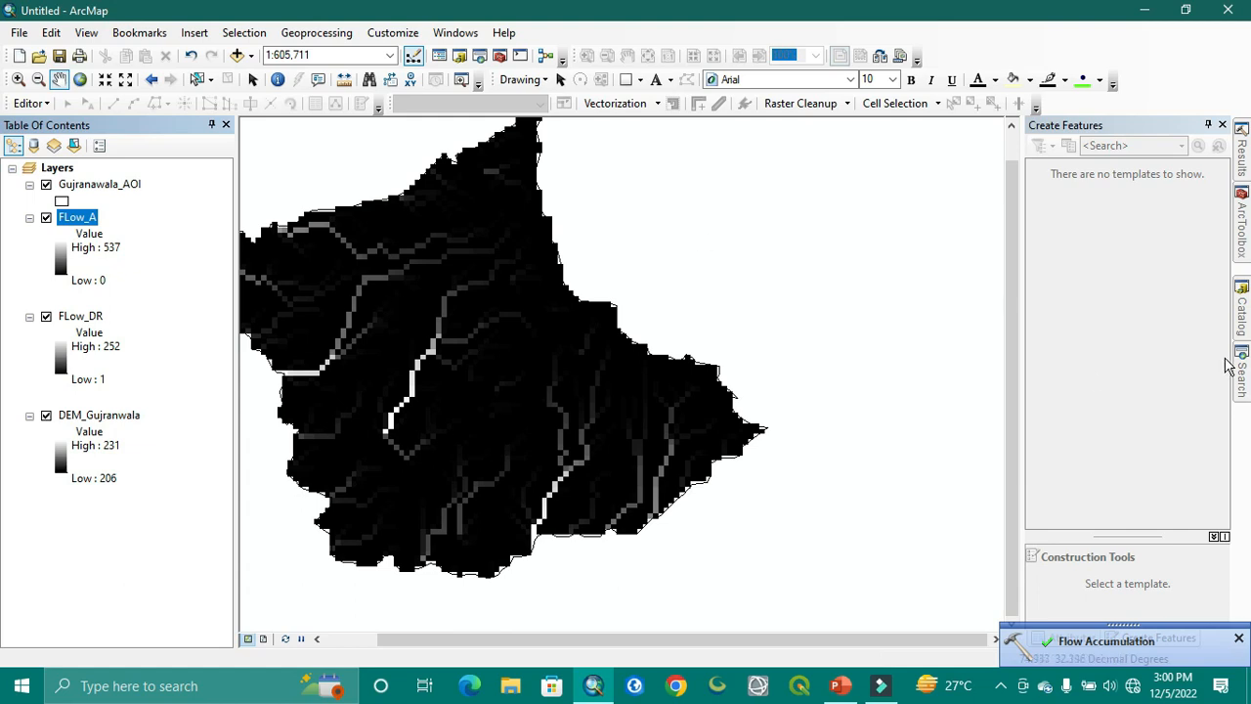
Search for "slope", open the Slope (Spatial Analyst) tool and choose DEM_Gujranwala as the input raster.
{"action": "left_click", "coordinate": [1245, 374]}
{"action": "left_click", "coordinate": [1084, 192]}
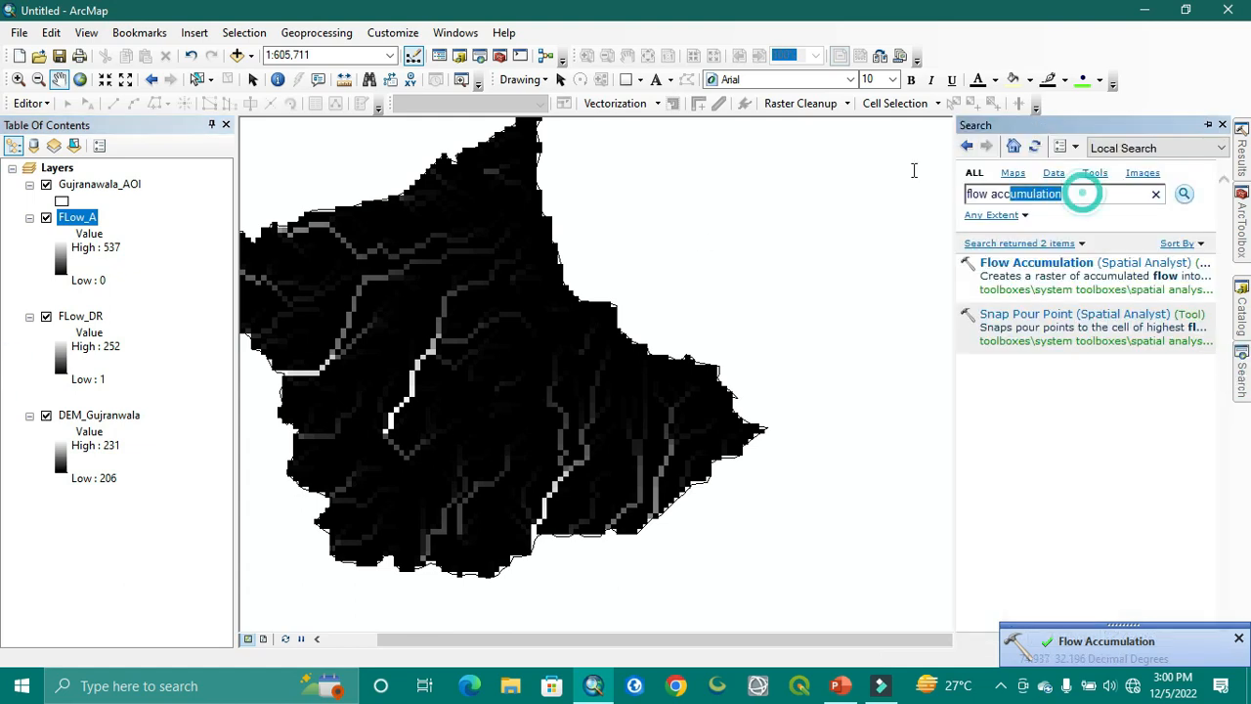
{"action": "key", "text": "BackSpace"}
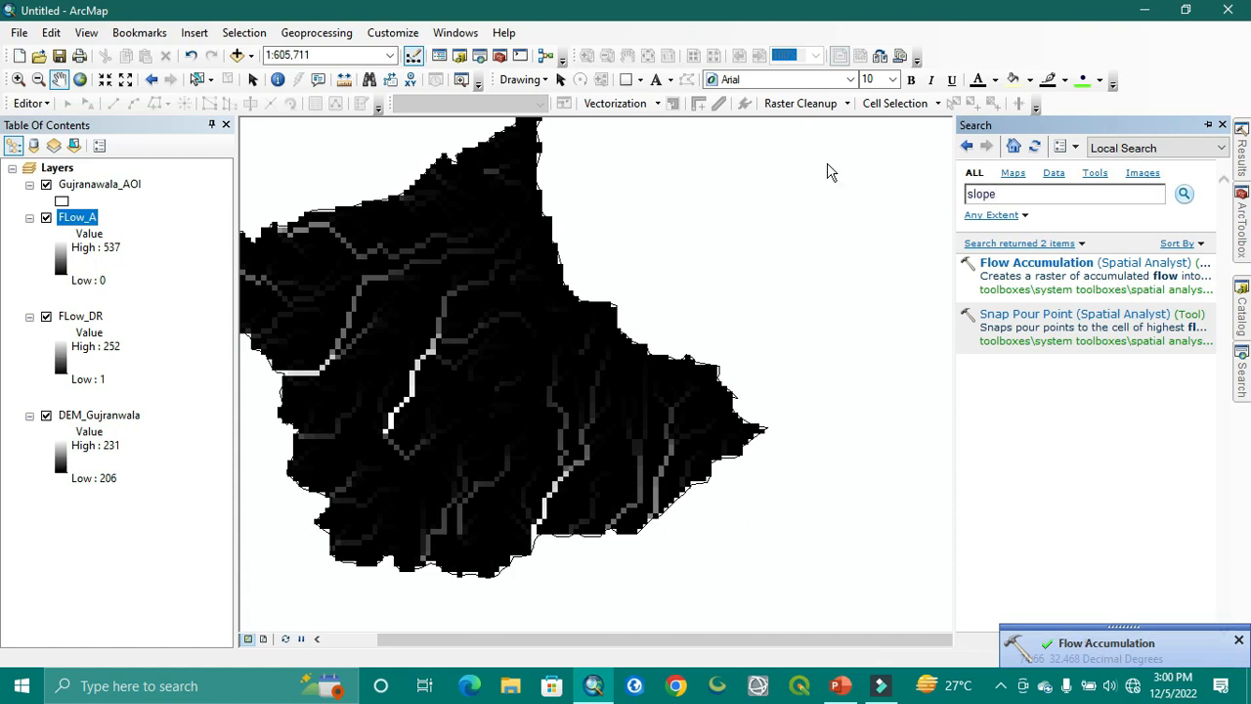
{"action": "key", "text": "Return"}
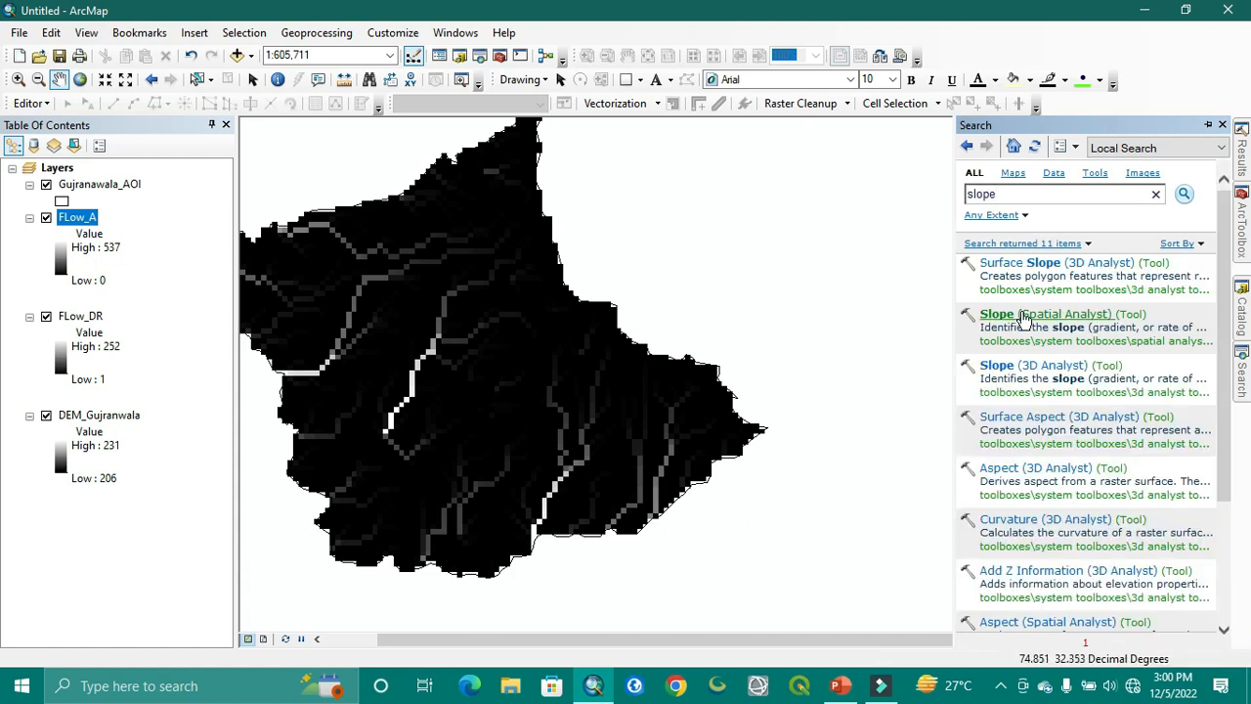
{"action": "left_click", "coordinate": [1023, 318]}
{"action": "left_click", "coordinate": [814, 259]}
{"action": "left_click", "coordinate": [439, 312]}
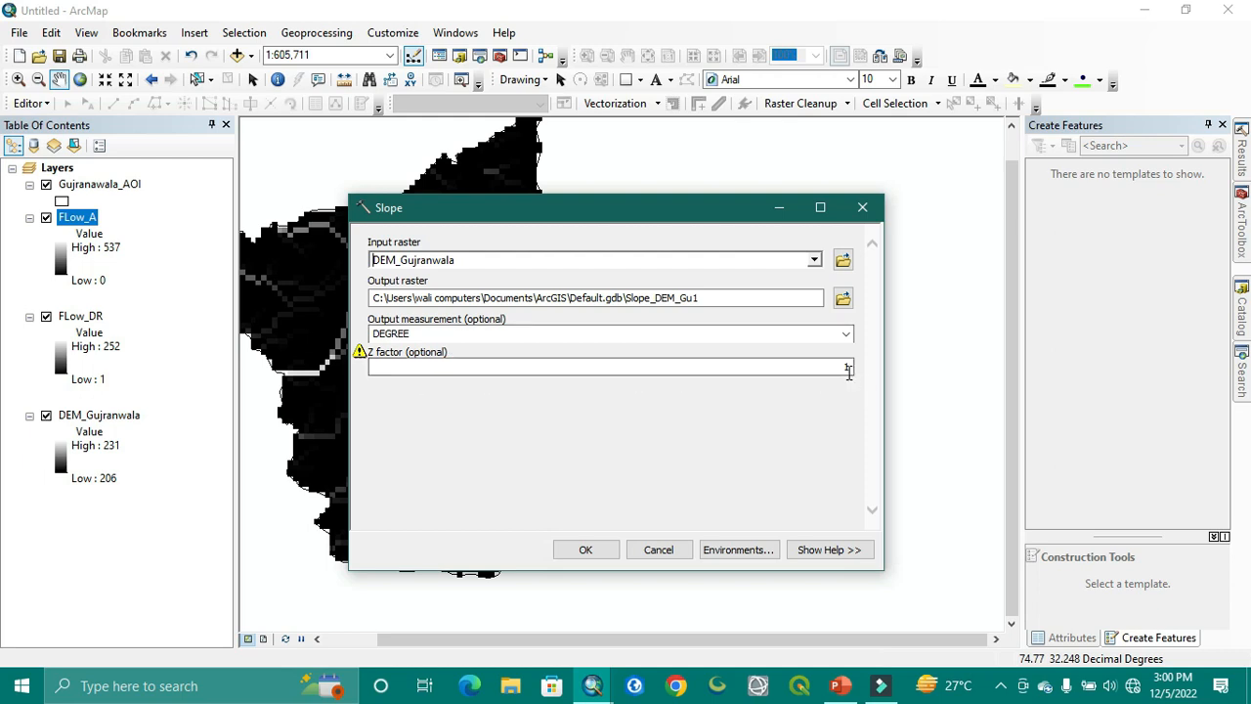
Set the slope output raster to Slope_gujranawala in STI.gdb and run the Slope tool.
{"action": "left_click", "coordinate": [843, 297]}
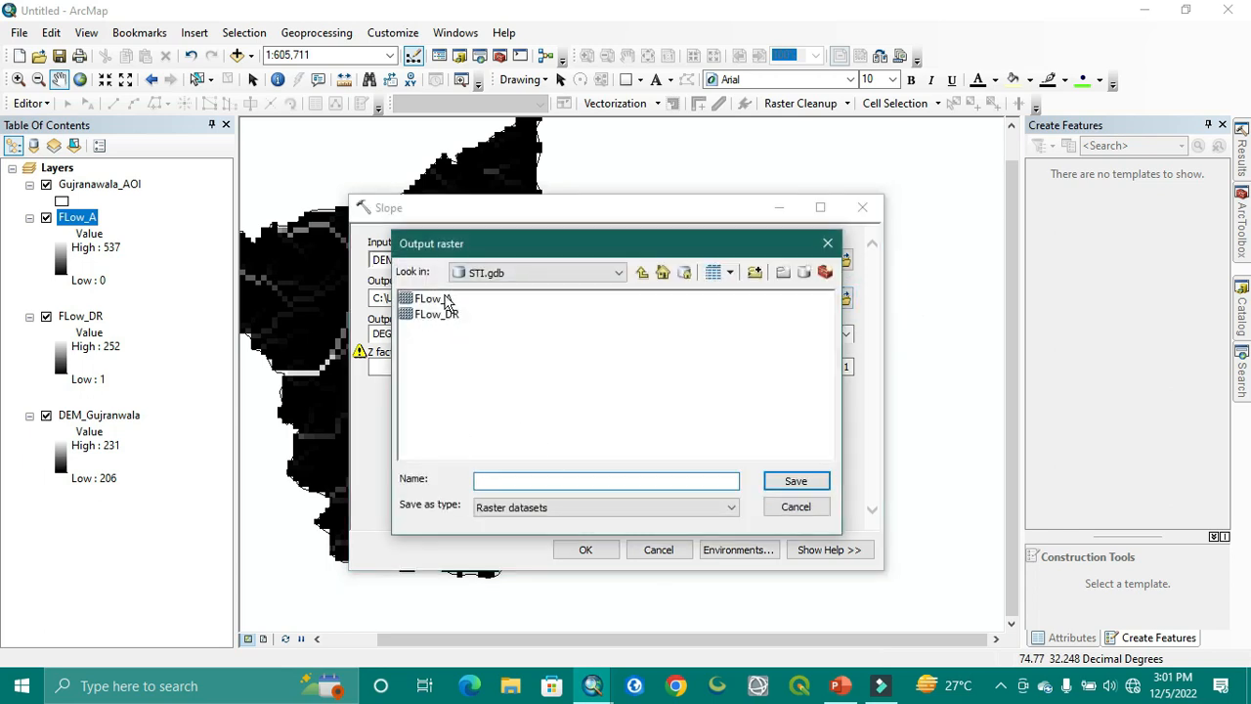
{"action": "left_click", "coordinate": [513, 476]}
{"action": "type", "text": "Slope_gujranawala"}
{"action": "left_click", "coordinate": [826, 483]}
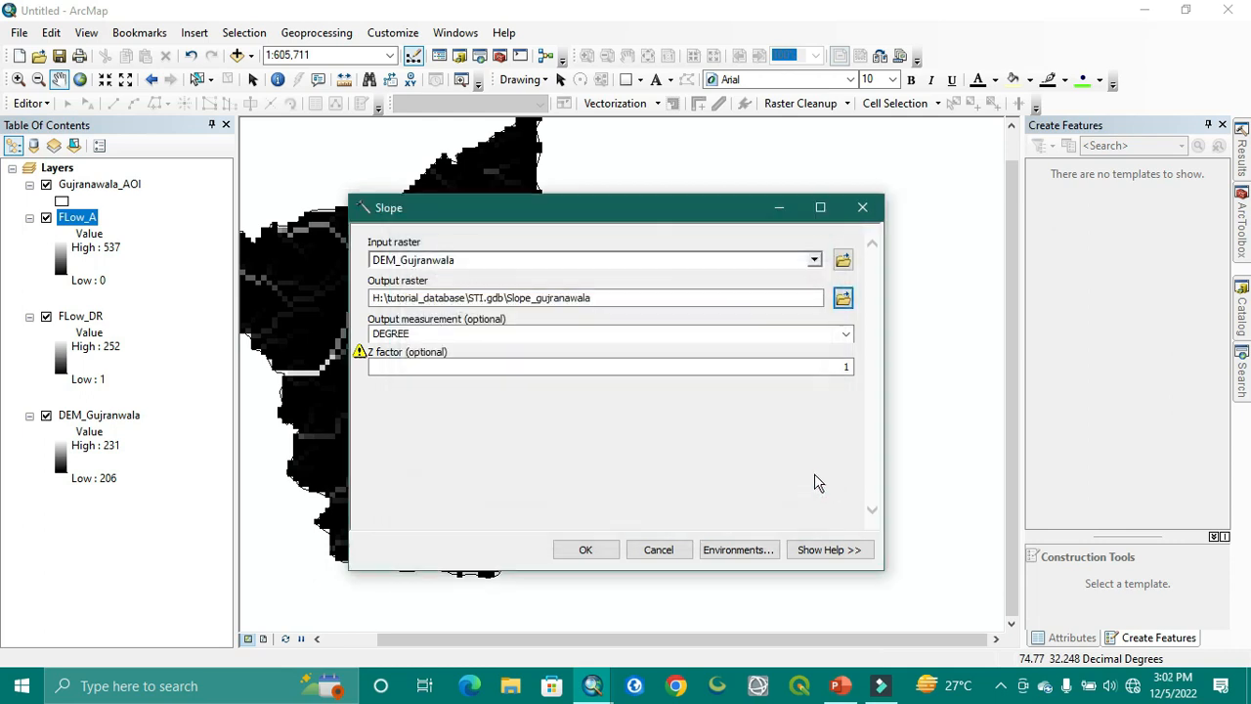
{"action": "left_click", "coordinate": [587, 550]}
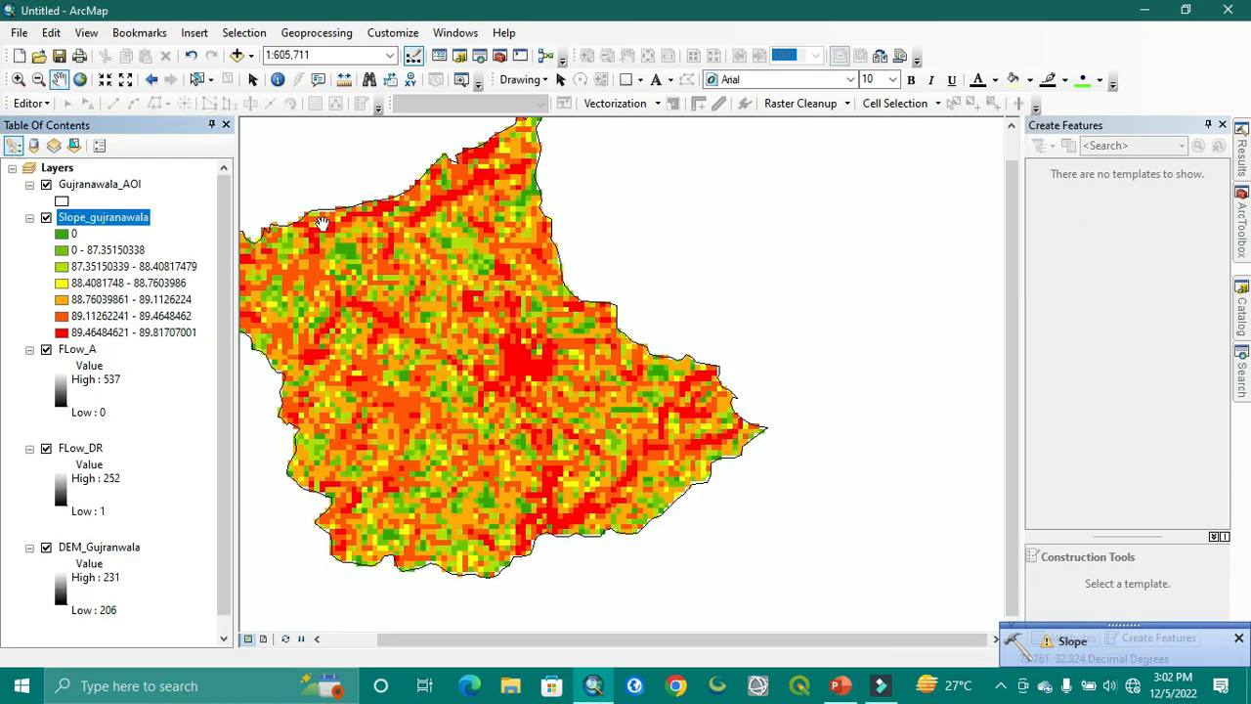
Search for "raster calculator" and open the Raster Calculator tool.
{"action": "left_click", "coordinate": [1243, 391]}
{"action": "double_click", "coordinate": [1049, 185]}
{"action": "key", "text": "BackSpace"}
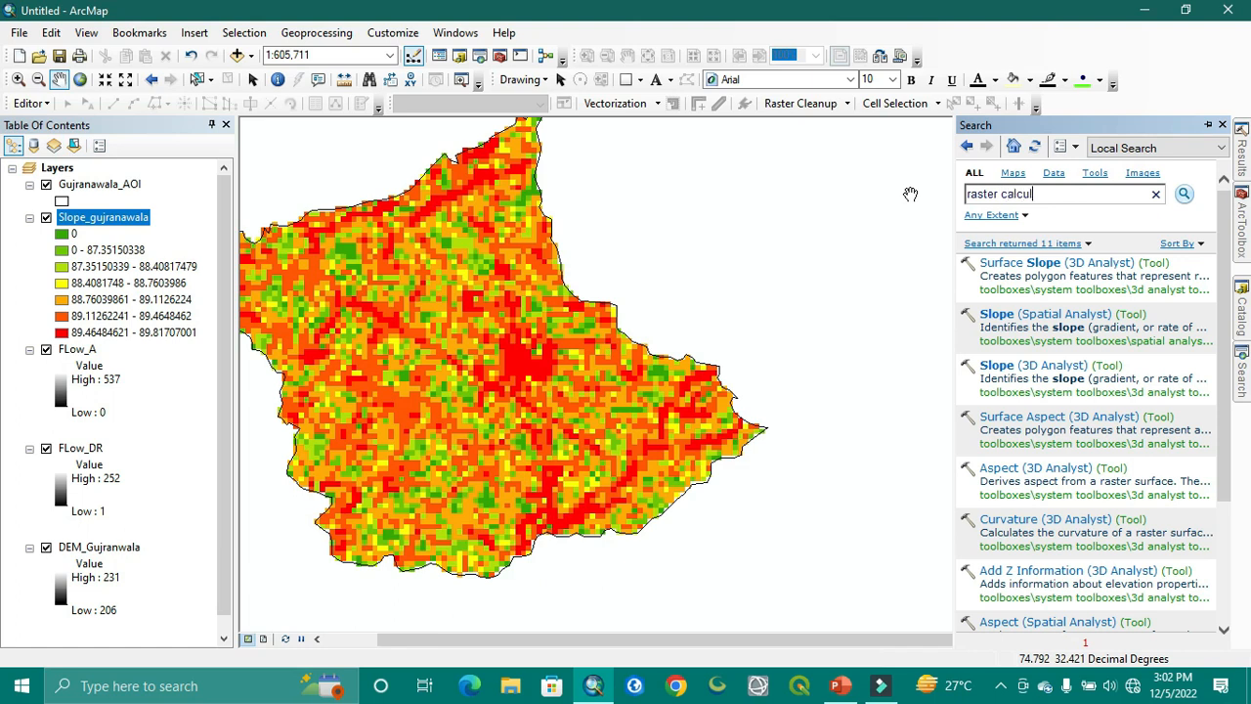
{"action": "type", "text": "raster calculator"}
{"action": "key", "text": "Return"}
{"action": "left_click", "coordinate": [1022, 323]}
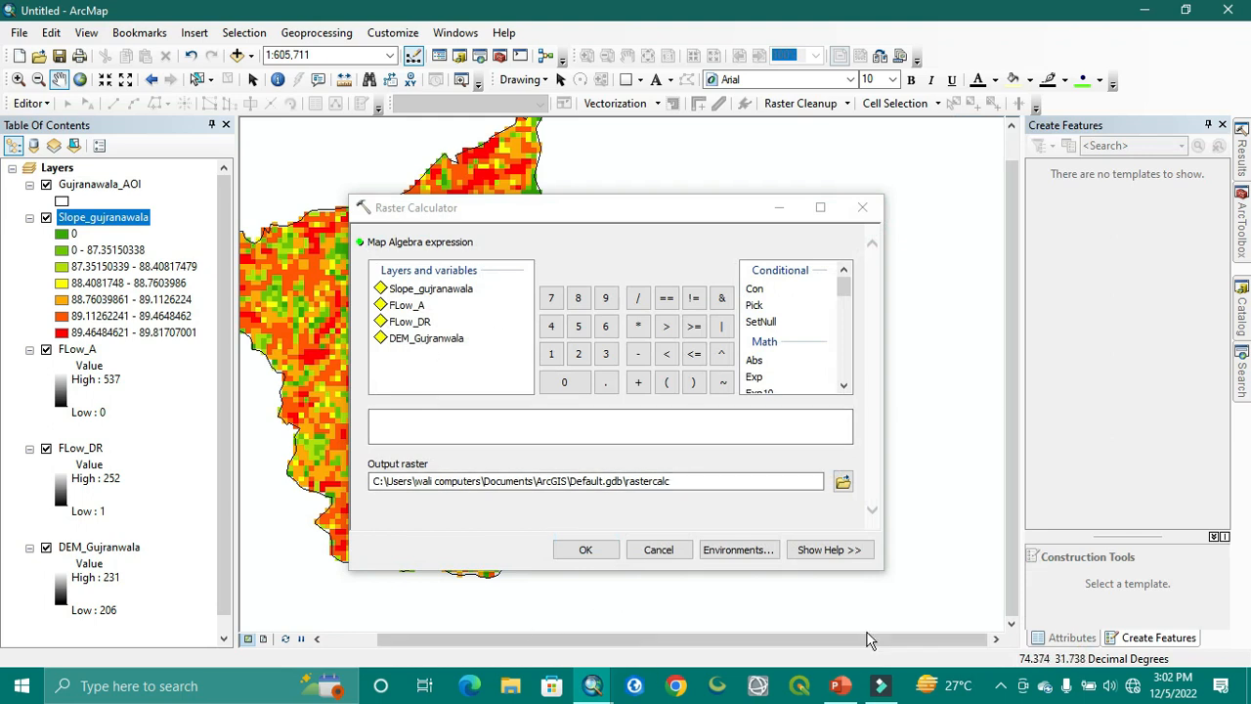
Consult the STI formula slide in PowerPoint, and in ArcMap's Raster Calculator start a Power function with "FLow_A" followed by a division sign.
{"action": "left_click", "coordinate": [839, 685]}
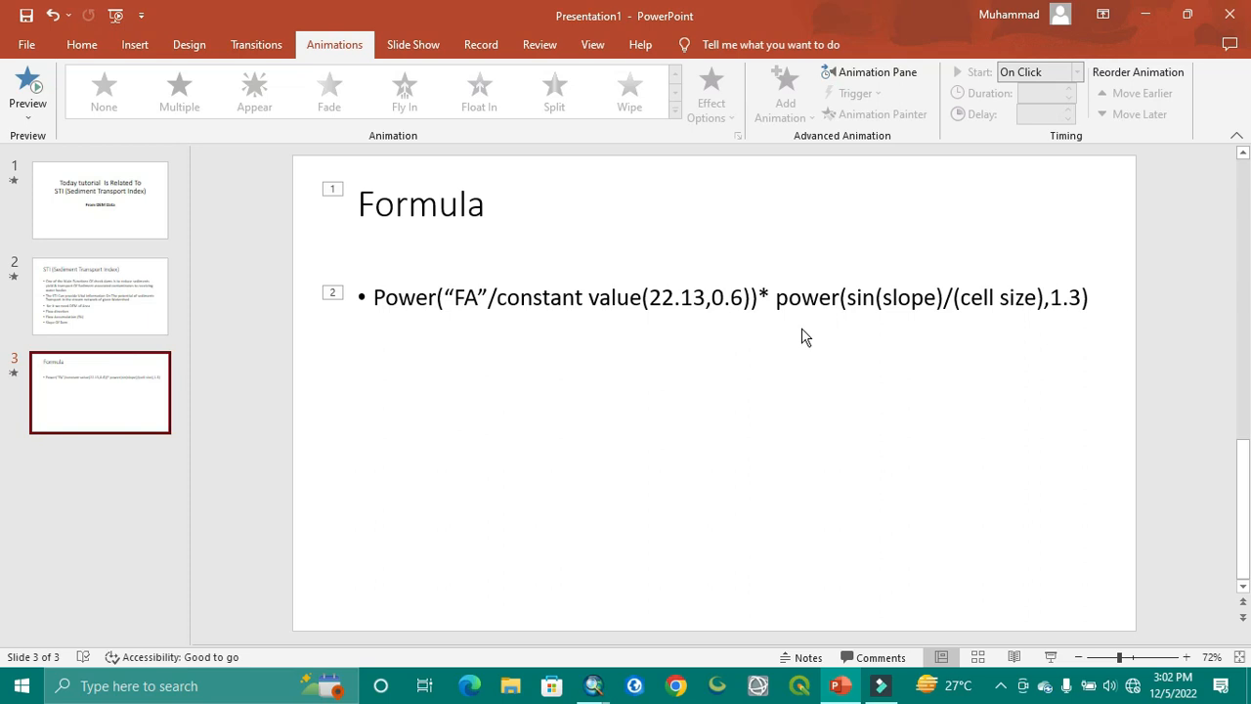
{"action": "left_click_drag", "start_coordinate": [708, 295], "coordinate": [648, 297]}
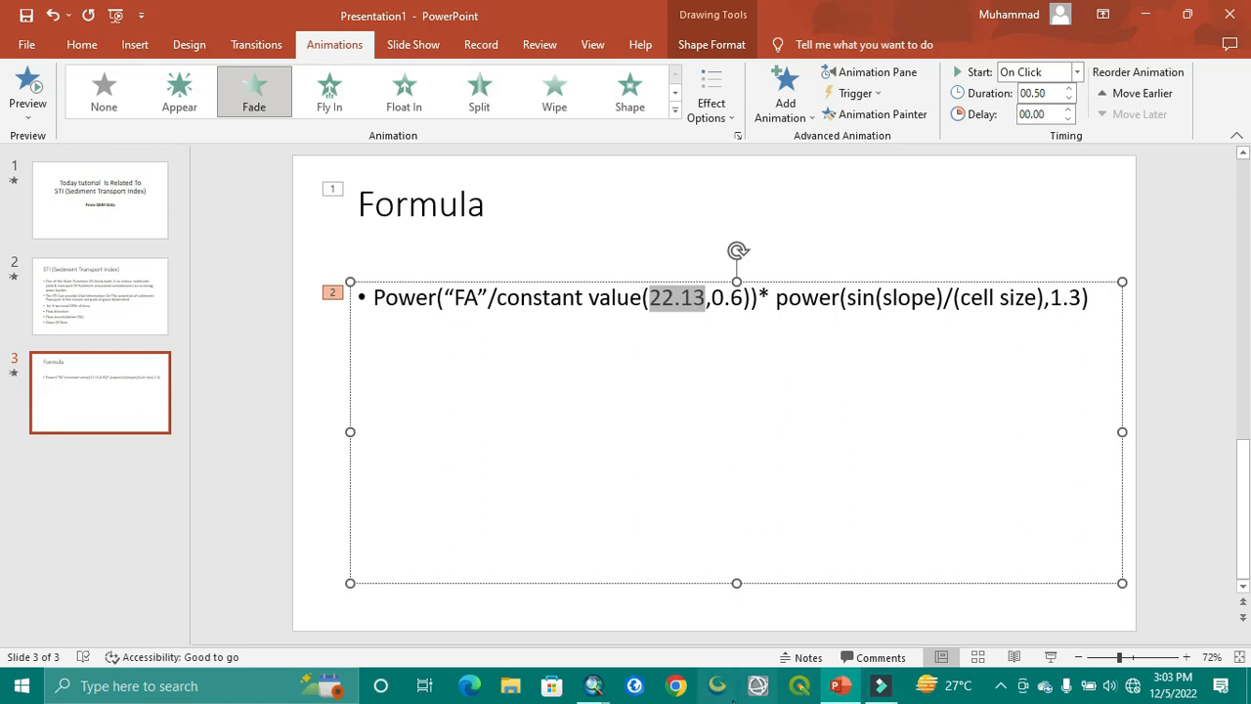
{"action": "mouse_move", "coordinate": [592, 690]}
{"action": "left_click", "coordinate": [647, 645]}
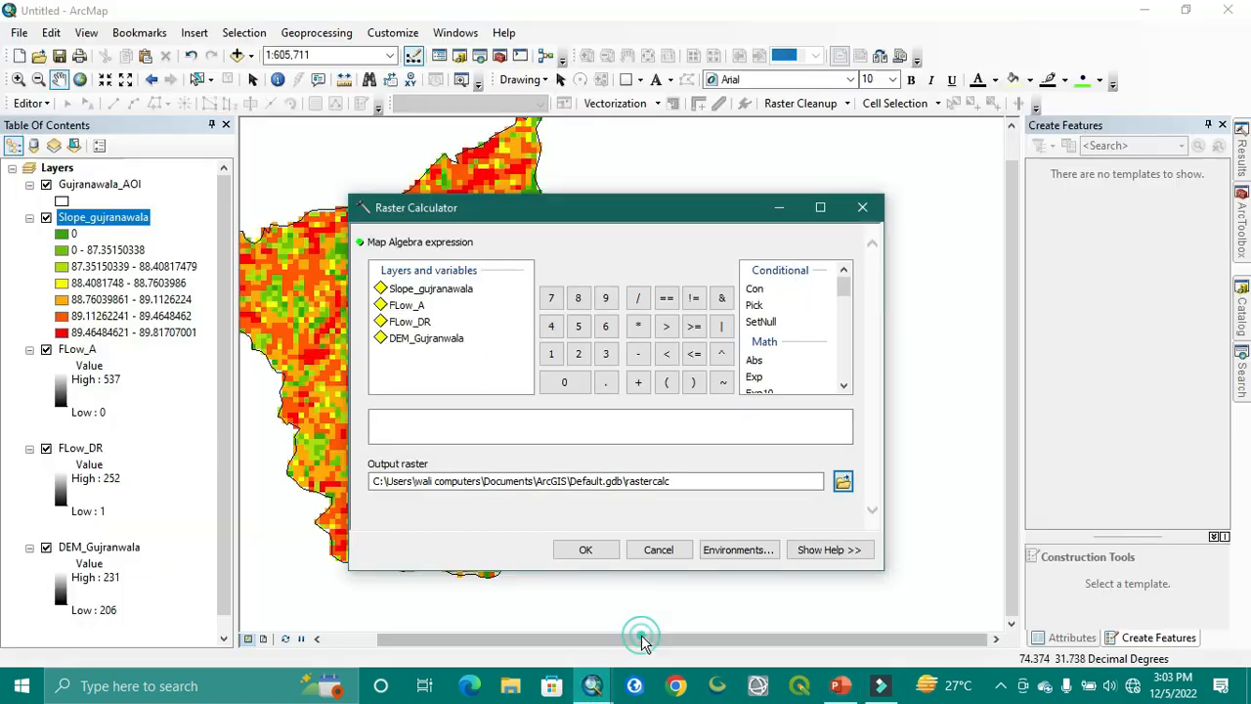
{"action": "scroll", "coordinate": [762, 337], "scroll_direction": "down", "scroll_amount": 4}
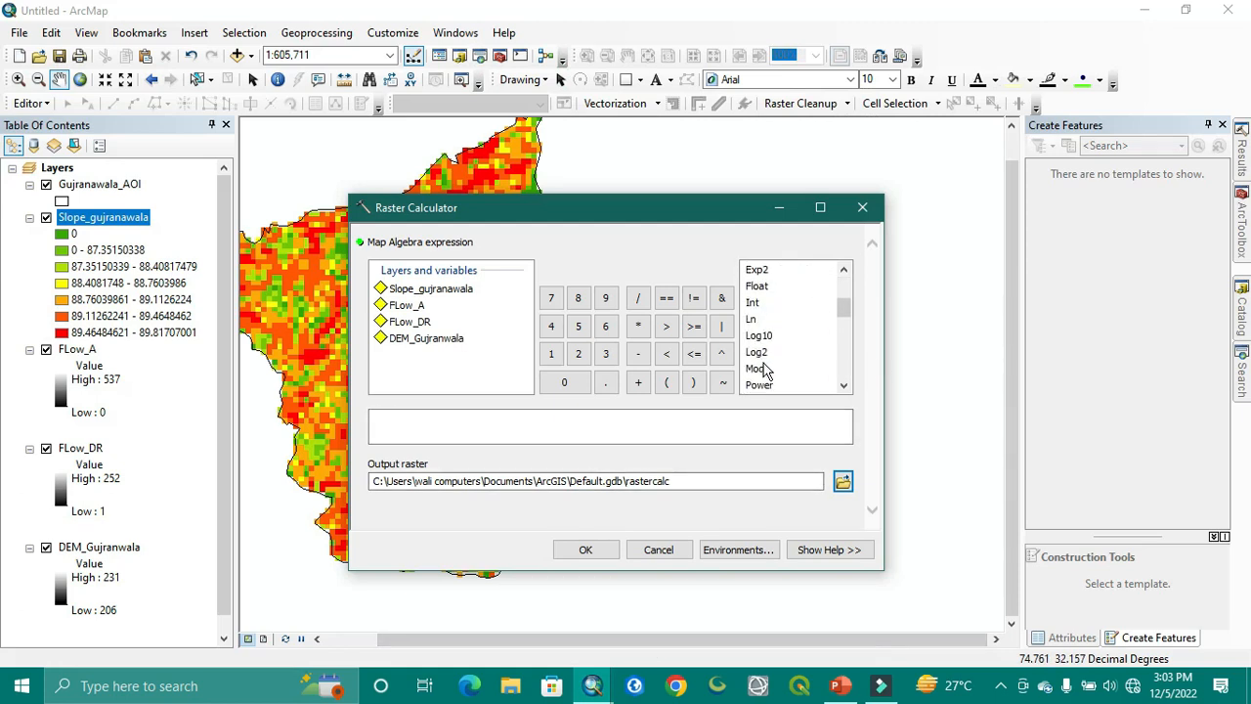
{"action": "double_click", "coordinate": [769, 292]}
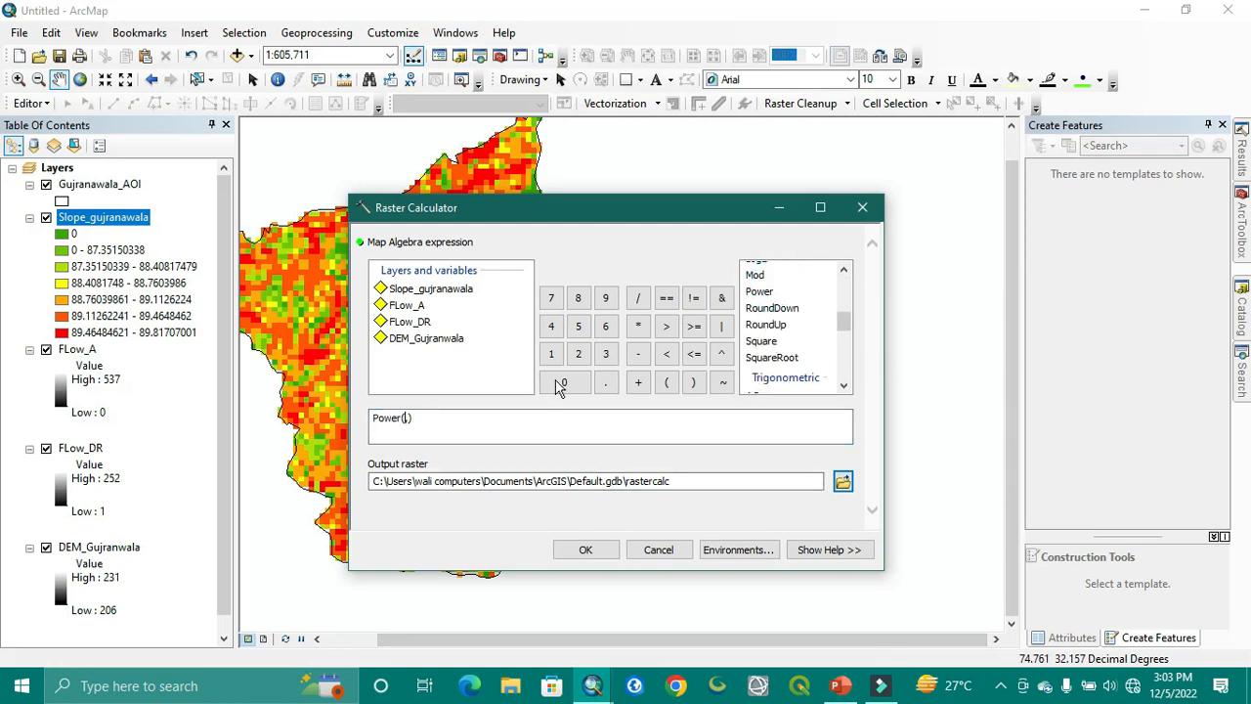
{"action": "double_click", "coordinate": [409, 305]}
{"action": "type", "text": ","}
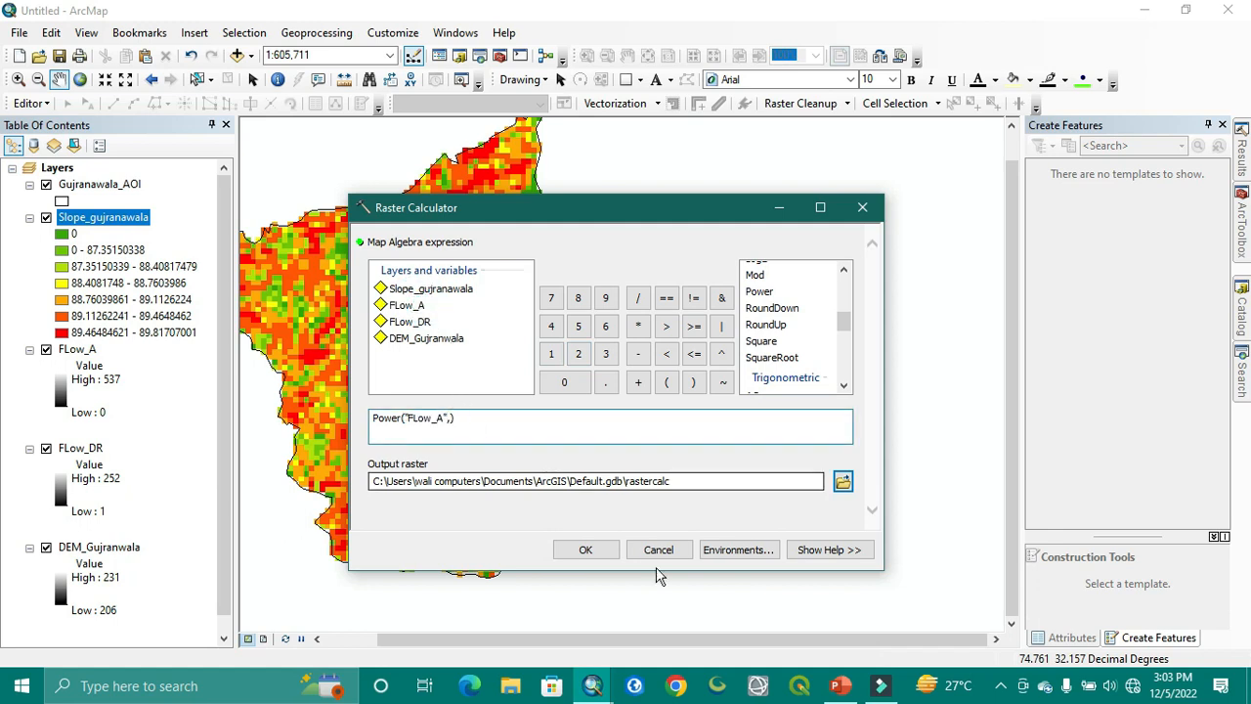
{"action": "key", "text": "BackSpace"}
{"action": "left_click", "coordinate": [638, 298]}
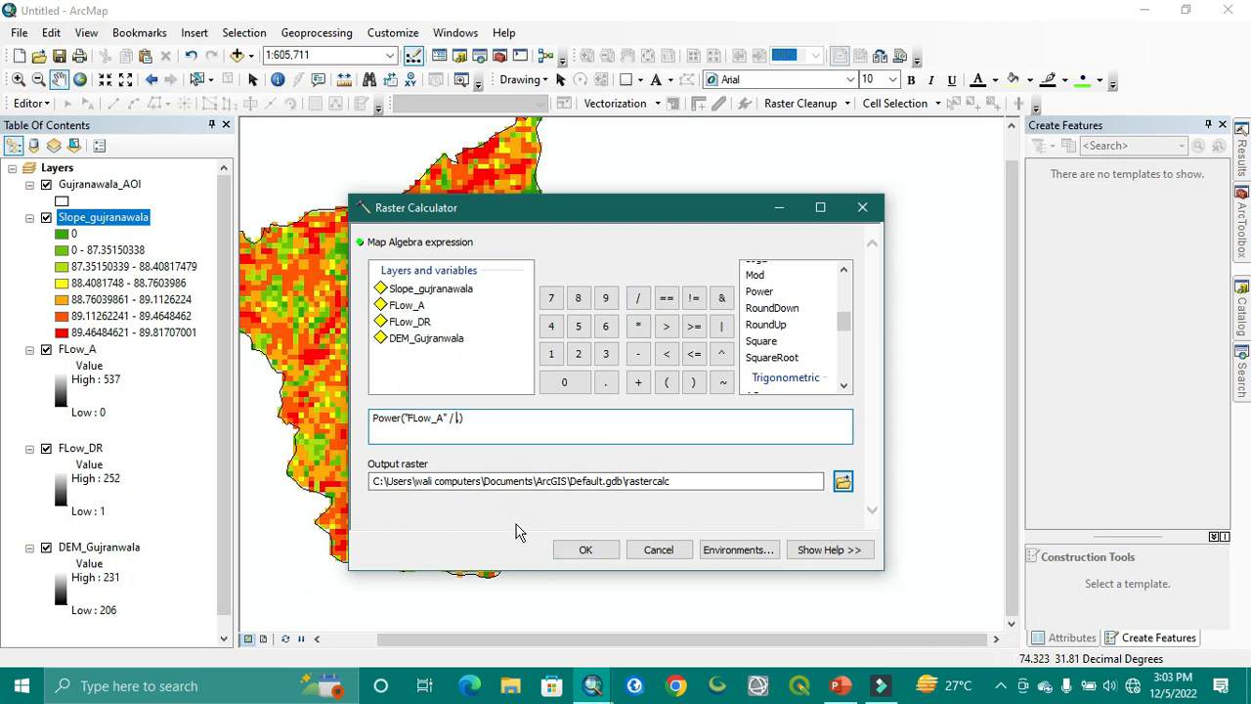
Enter the constant 22.13 in parentheses as the divisor of "FLow_A".
{"action": "type", "text": "22.13"}
{"action": "key", "text": "BackSpace"}
{"action": "left_click", "coordinate": [696, 385]}
{"action": "type", "text": ","}
{"action": "left_click", "coordinate": [454, 420]}
{"action": "left_click", "coordinate": [666, 382]}
Check the exponent on the PowerPoint formula slide and enter 0.6 as the exponent of the flow accumulation Power function in ArcMap.
{"action": "left_click", "coordinate": [832, 679]}
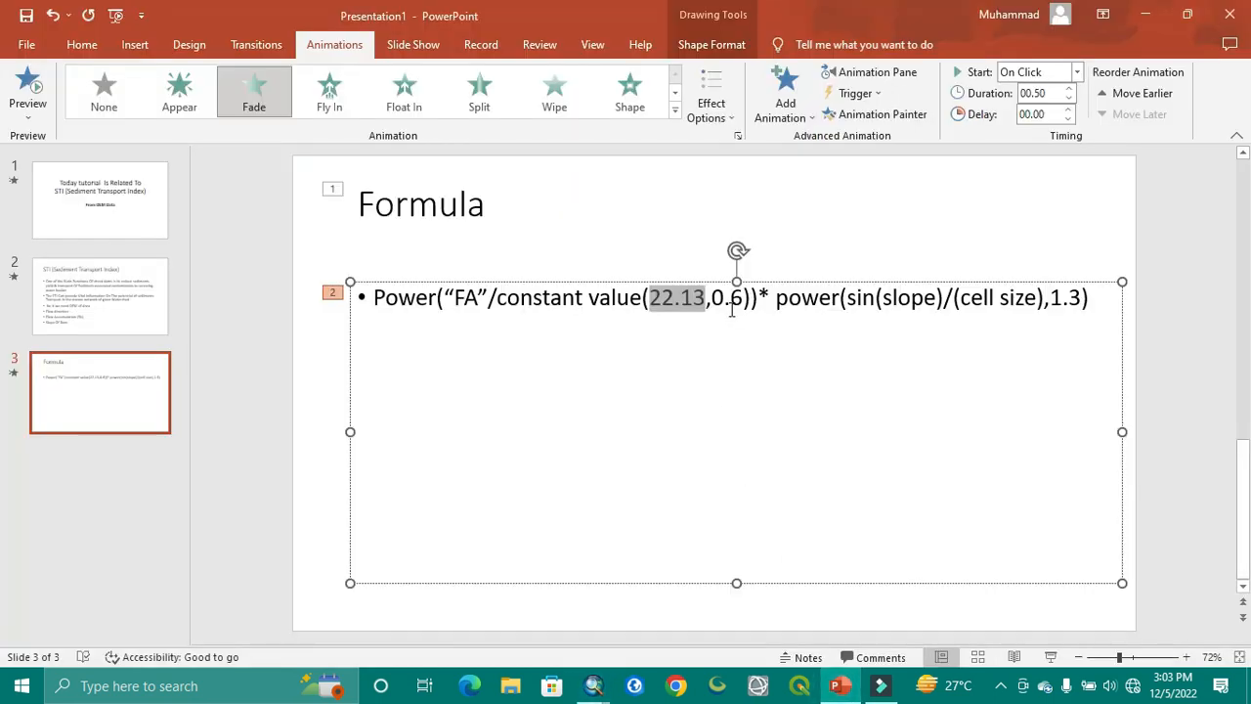
{"action": "left_click", "coordinate": [1151, 18]}
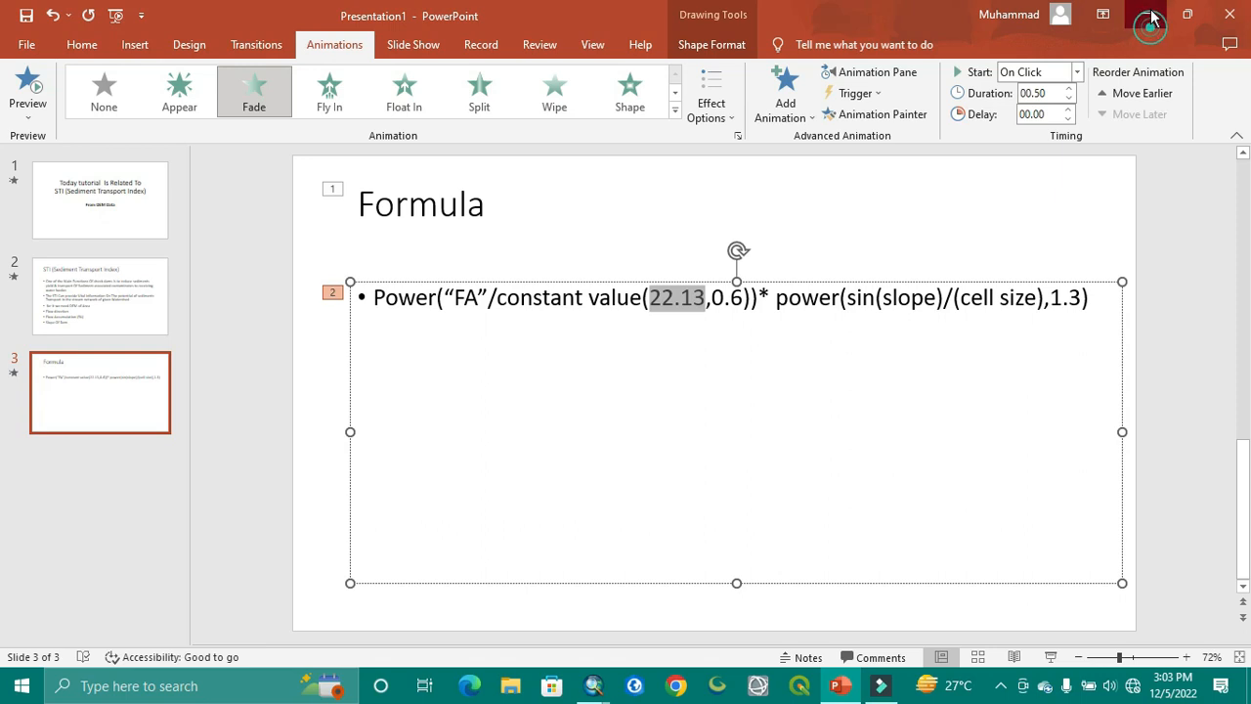
{"action": "left_click", "coordinate": [491, 418]}
{"action": "type", "text": ","}
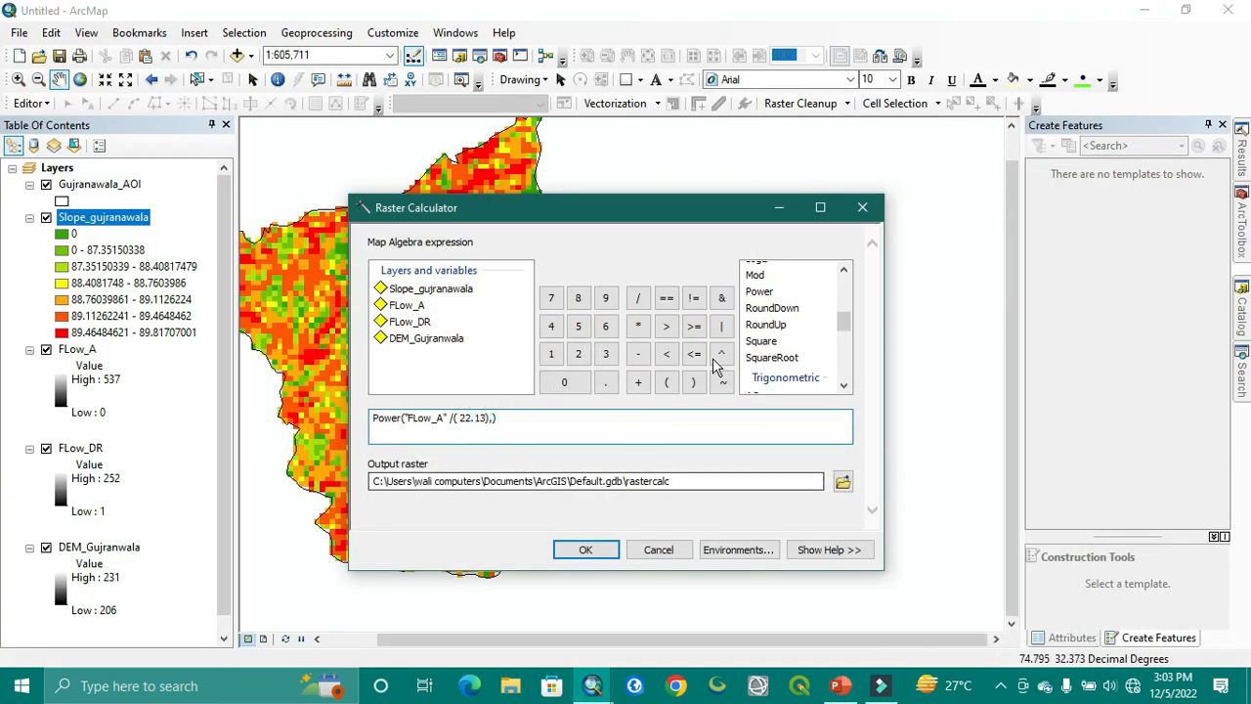
{"action": "left_click", "coordinate": [565, 382]}
{"action": "left_click", "coordinate": [603, 382]}
{"action": "left_click", "coordinate": [605, 325]}
{"action": "left_click", "coordinate": [533, 418]}
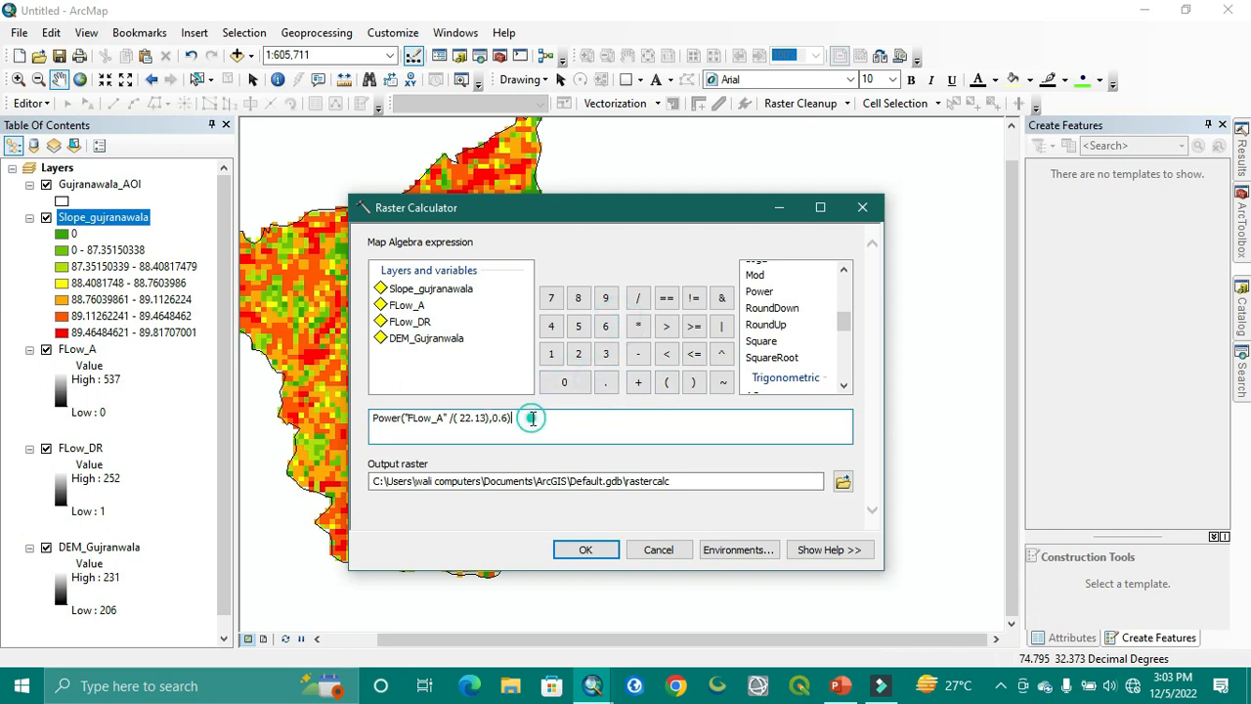
Multiply the first term by a second Power function containing a Sin function.
{"action": "left_click", "coordinate": [637, 327]}
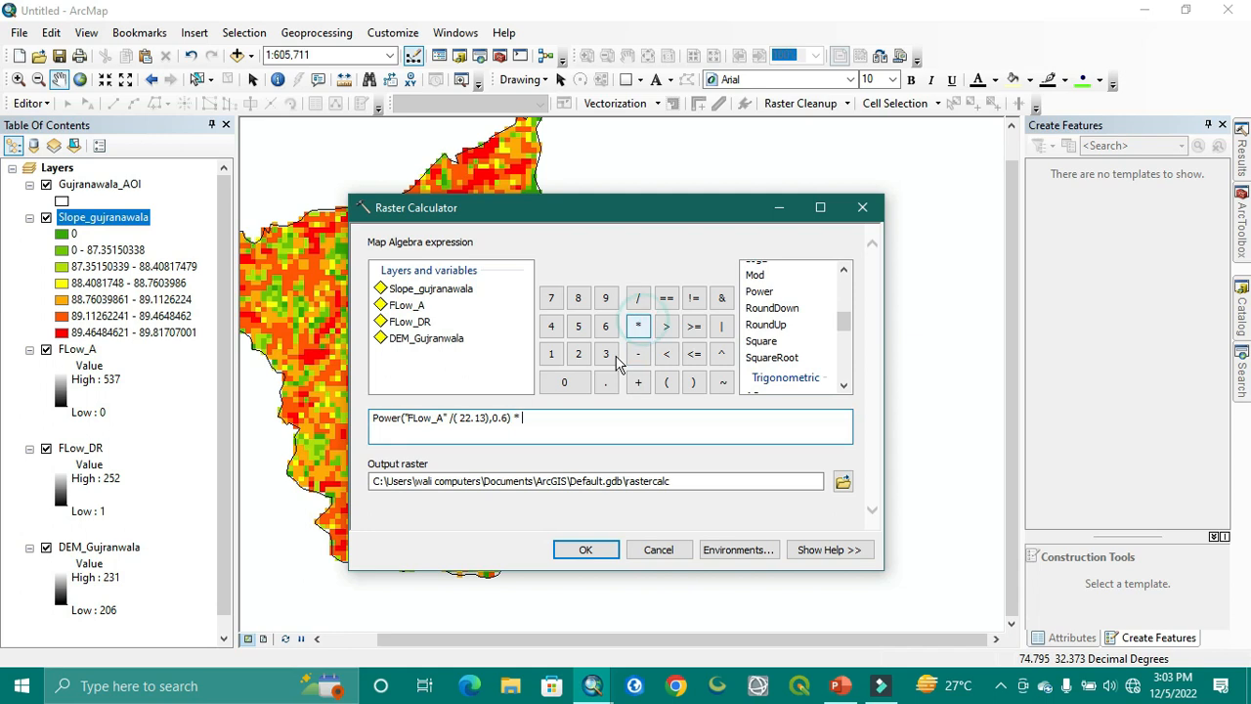
{"action": "left_click", "coordinate": [761, 291]}
{"action": "double_click", "coordinate": [760, 291]}
{"action": "scroll", "coordinate": [789, 344], "scroll_direction": "down", "scroll_amount": 2}
{"action": "scroll", "coordinate": [790, 343], "scroll_direction": "down", "scroll_amount": 2}
{"action": "double_click", "coordinate": [751, 310]}
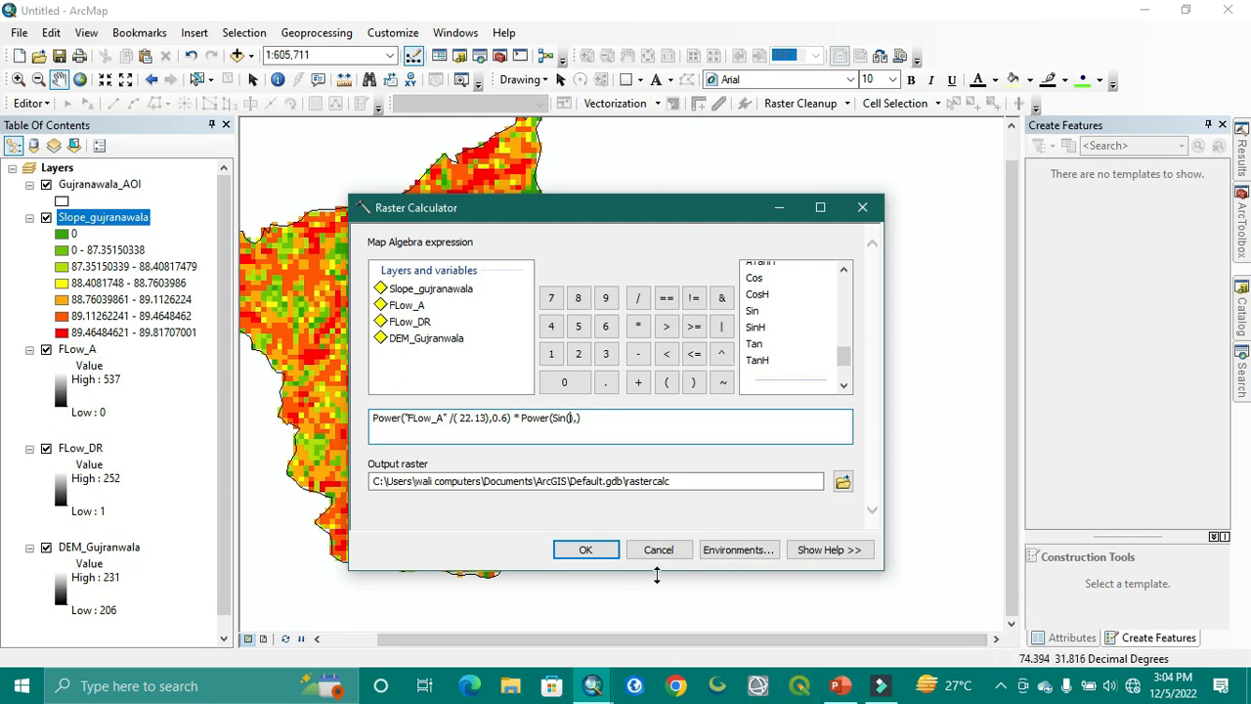
Check the slope term on the PowerPoint slide, insert "Slope_gujranawala" into the Sin function in ArcMap and add a division sign after it.
{"action": "left_click", "coordinate": [840, 687]}
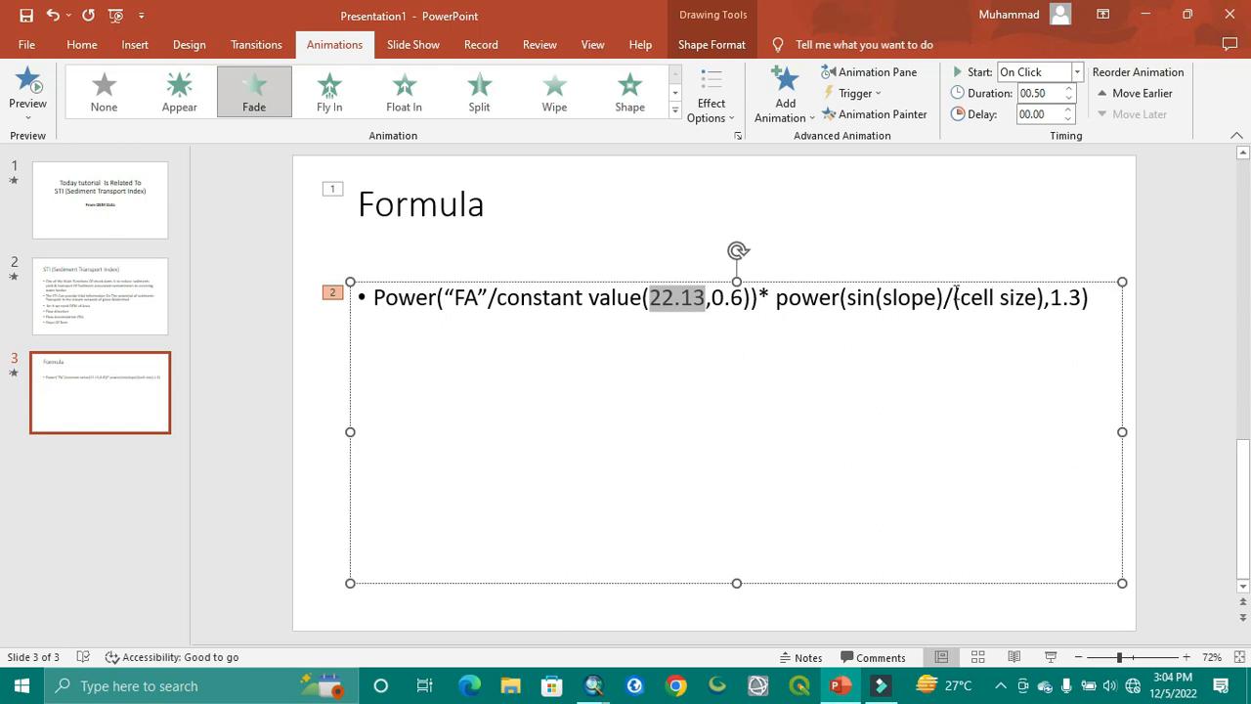
{"action": "left_click", "coordinate": [1145, 19]}
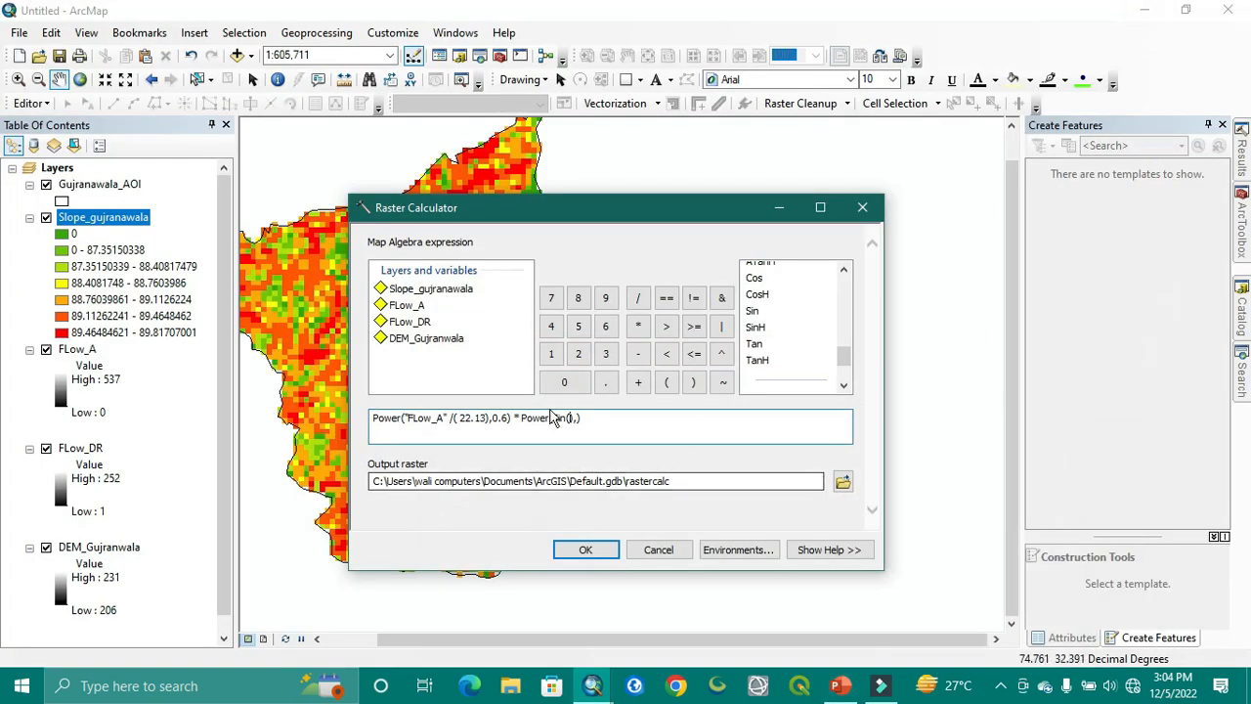
{"action": "double_click", "coordinate": [428, 293]}
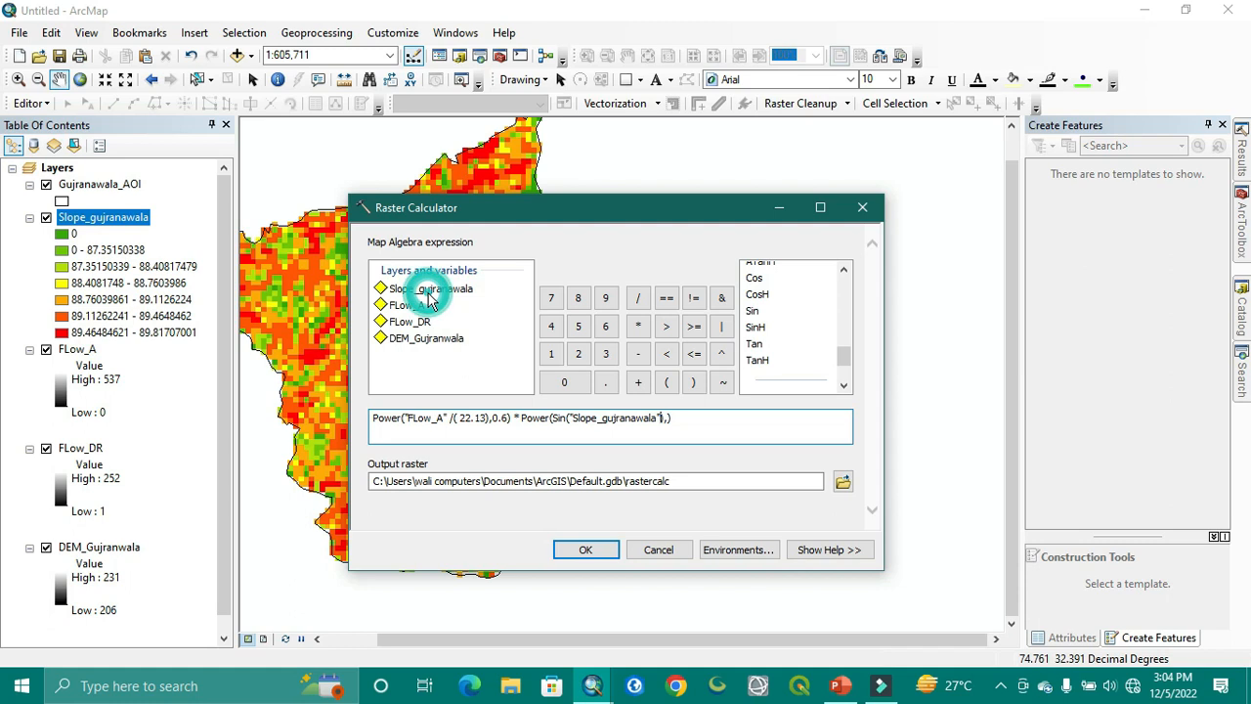
{"action": "left_click", "coordinate": [665, 417]}
{"action": "type", "text": ","}
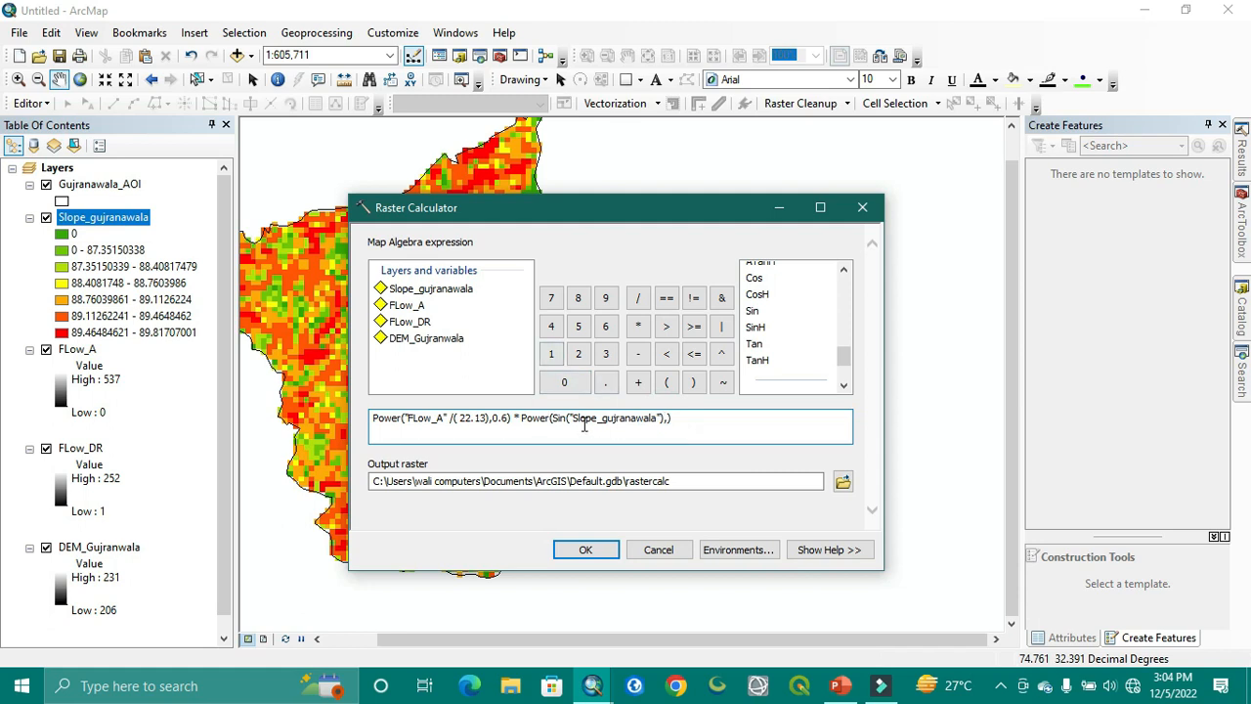
{"action": "left_click", "coordinate": [639, 298]}
Copy the cell size value 0.008333 from the source properties of the DEM_Gujranwala layer.
{"action": "left_click", "coordinate": [101, 549]}
{"action": "right_click", "coordinate": [109, 551]}
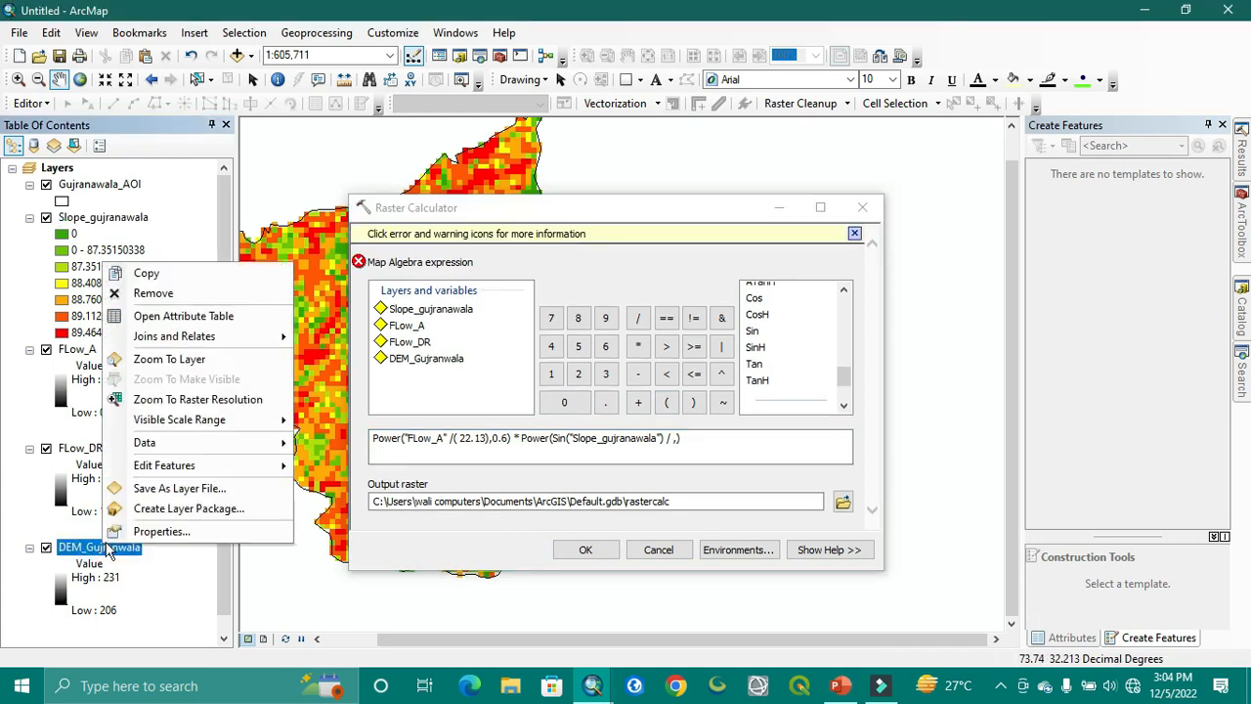
{"action": "left_click", "coordinate": [151, 531]}
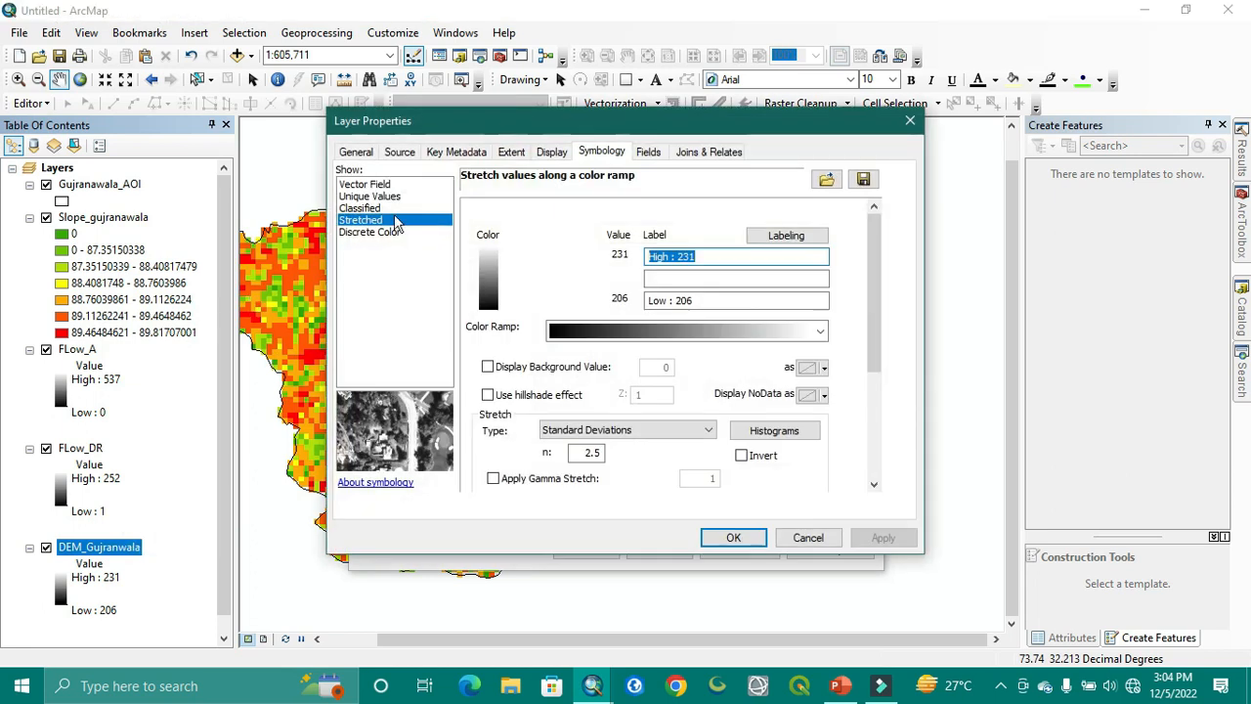
{"action": "left_click", "coordinate": [399, 152]}
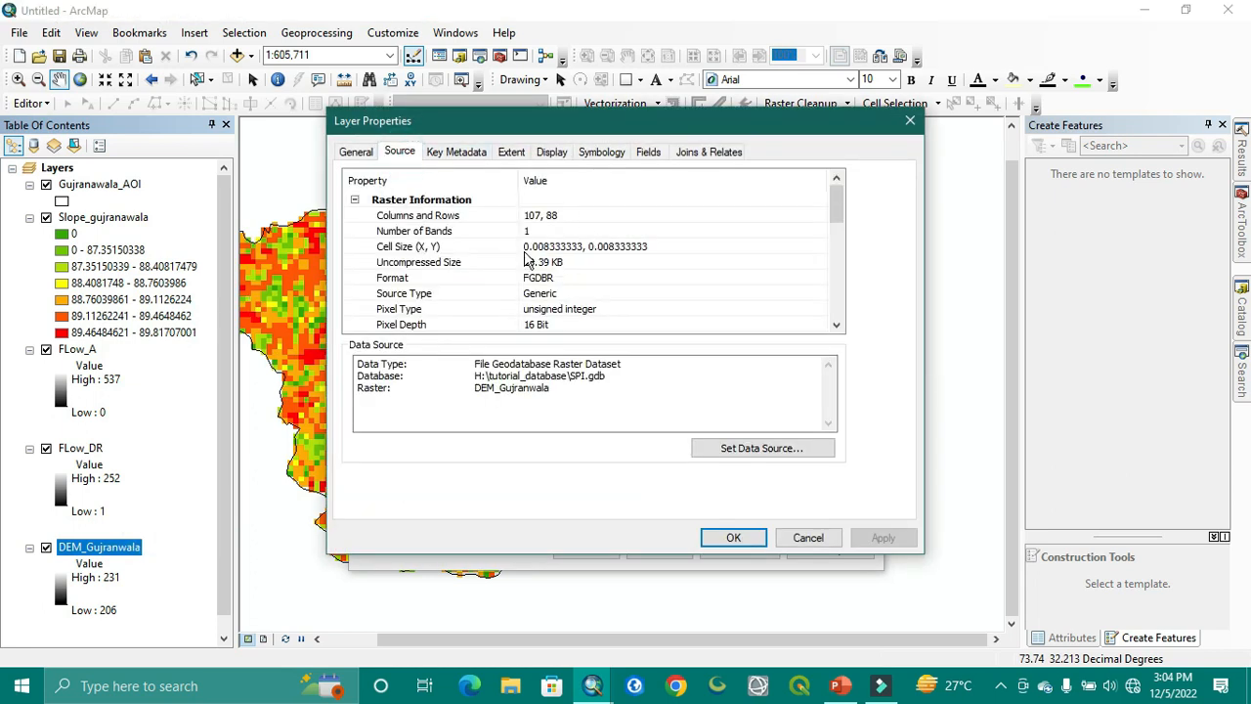
{"action": "left_click", "coordinate": [562, 250]}
{"action": "left_click", "coordinate": [572, 246]}
{"action": "left_click", "coordinate": [582, 244]}
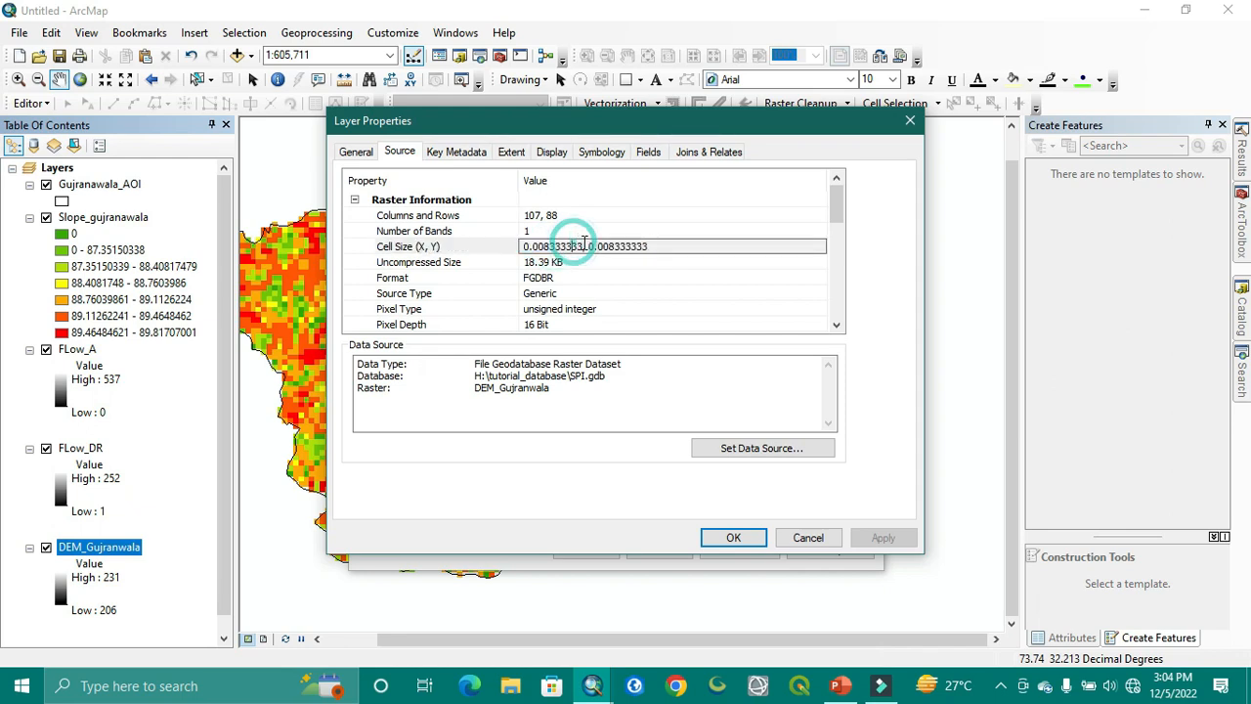
{"action": "left_click", "coordinate": [581, 244]}
{"action": "left_click_drag", "start_coordinate": [565, 247], "coordinate": [522, 246]}
{"action": "key", "text": "ctrl+c"}
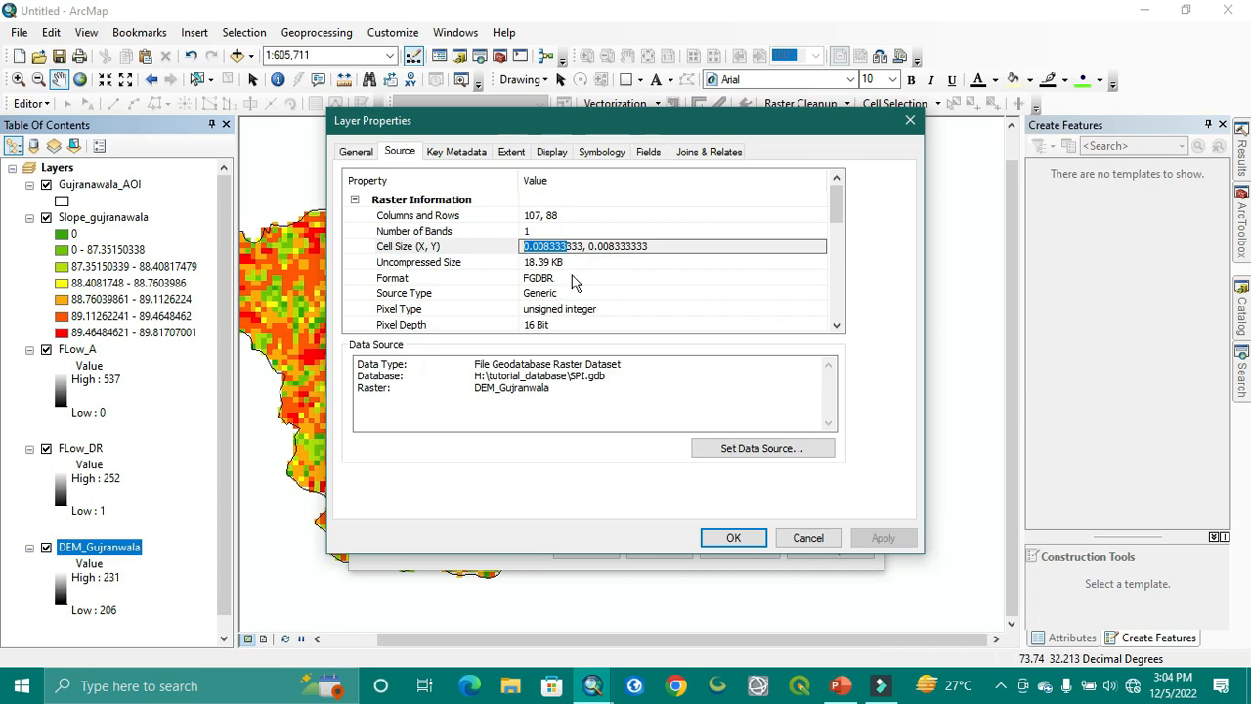
{"action": "left_click", "coordinate": [753, 544]}
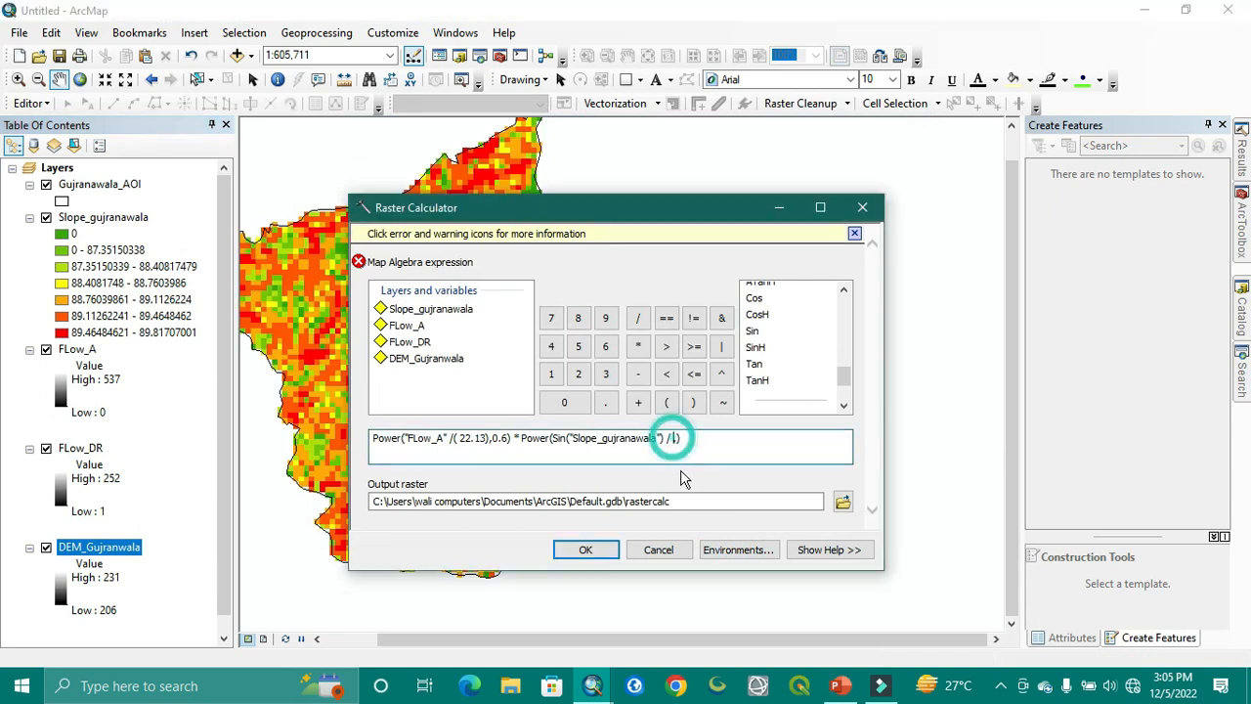
Paste the copied cell size 0.008333 in parentheses as the divisor of the Sin term.
{"action": "left_click", "coordinate": [666, 401]}
{"action": "type", "text": ","}
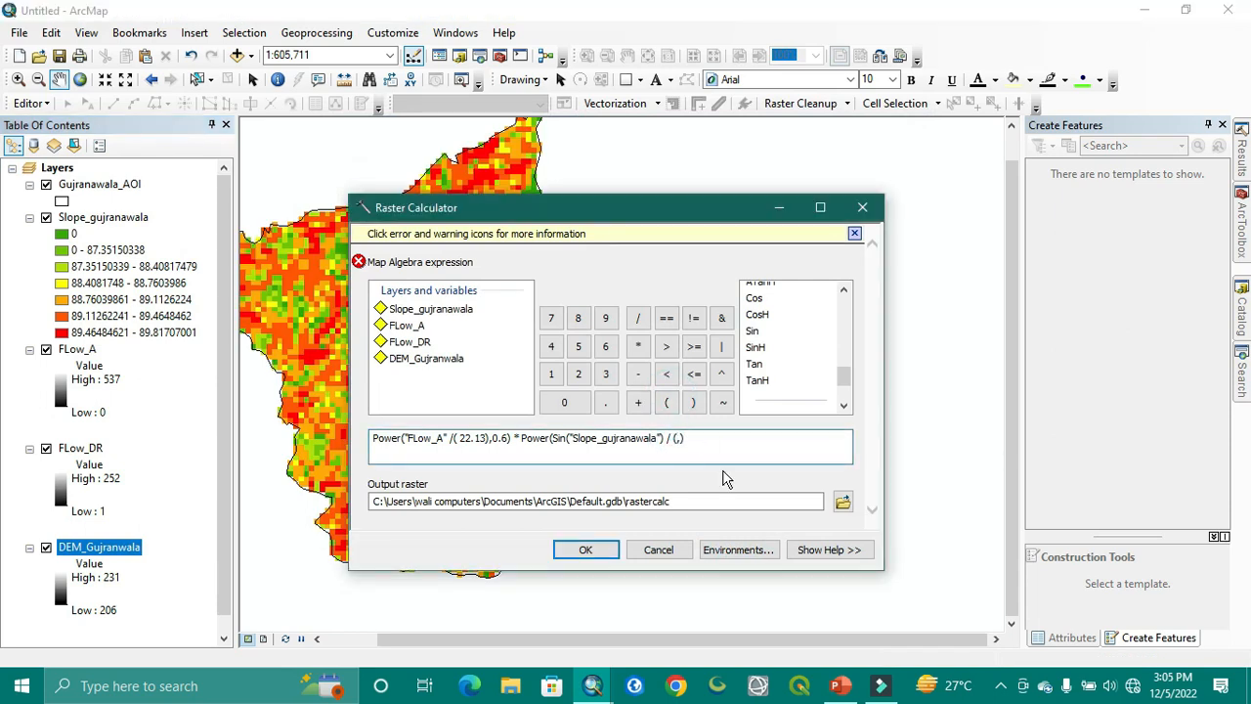
{"action": "key", "text": "ctrl+v"}
{"action": "left_click", "coordinate": [693, 402]}
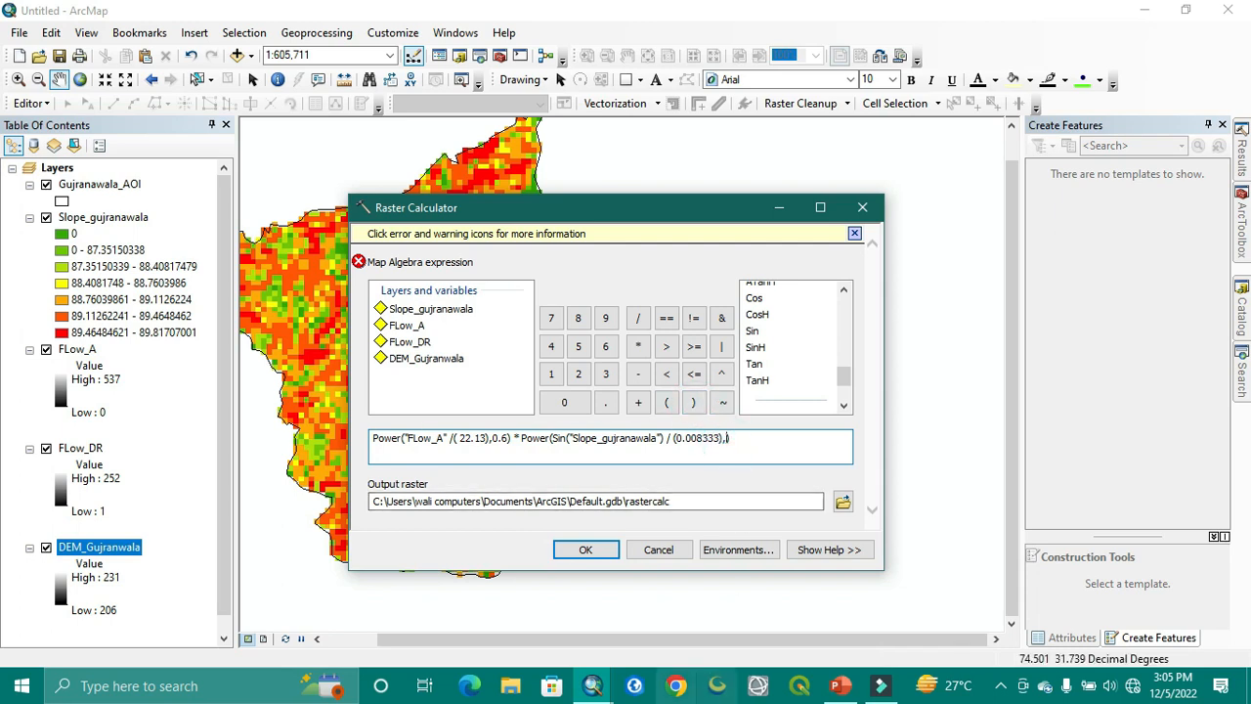
Check the second exponent on the PowerPoint slide and enter (1.3) as the exponent of the slope Power function in ArcMap.
{"action": "left_click", "coordinate": [840, 685]}
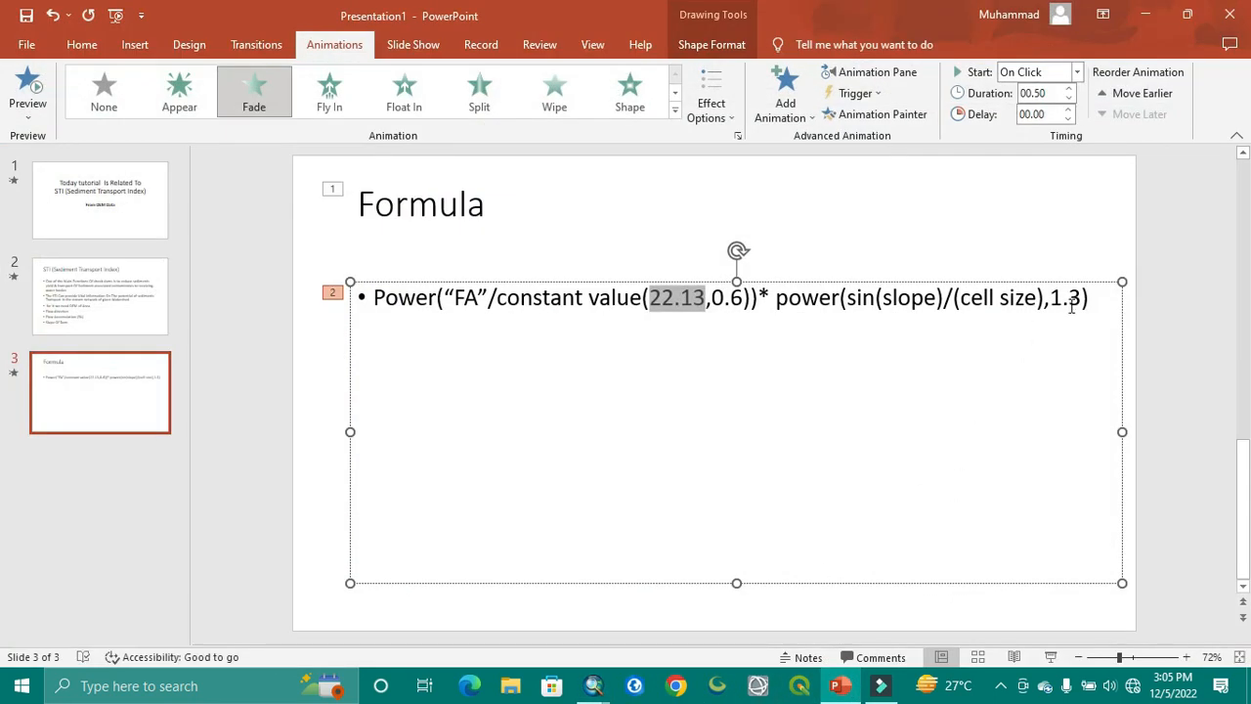
{"action": "left_click", "coordinate": [1145, 14]}
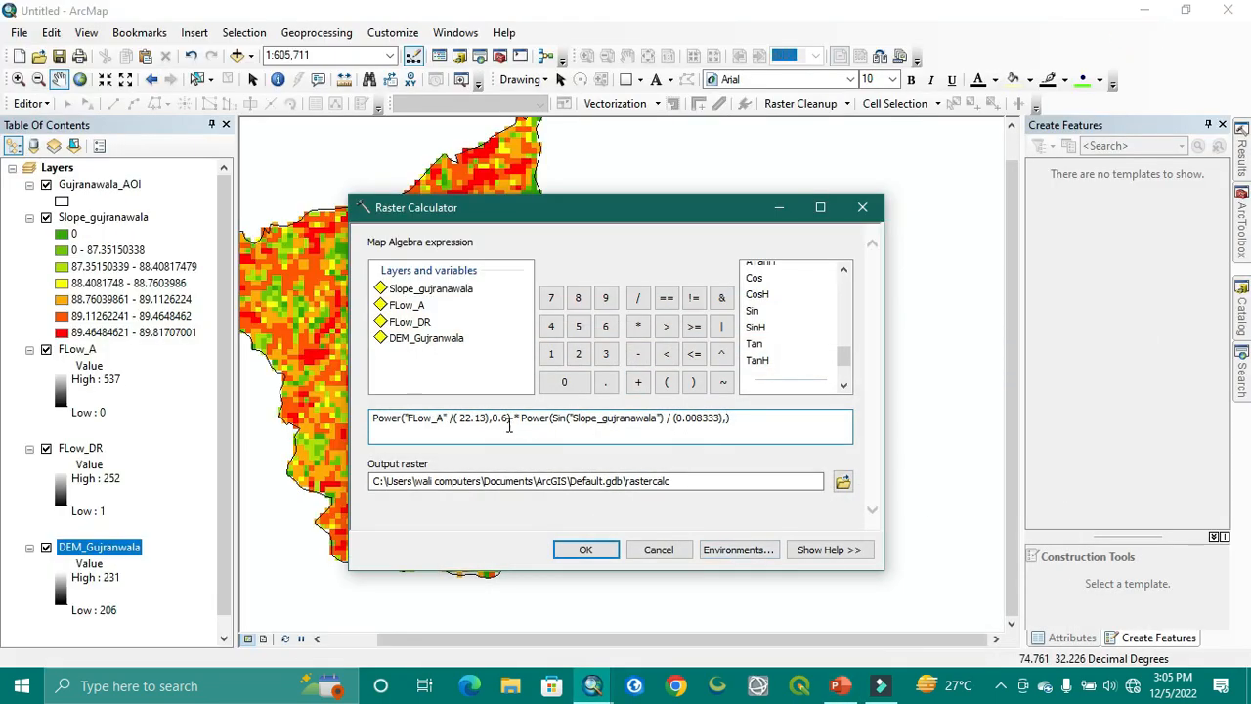
{"action": "left_click", "coordinate": [552, 354]}
{"action": "left_click", "coordinate": [606, 381]}
{"action": "left_click", "coordinate": [610, 358]}
{"action": "left_click", "coordinate": [693, 381]}
{"action": "left_click", "coordinate": [692, 381]}
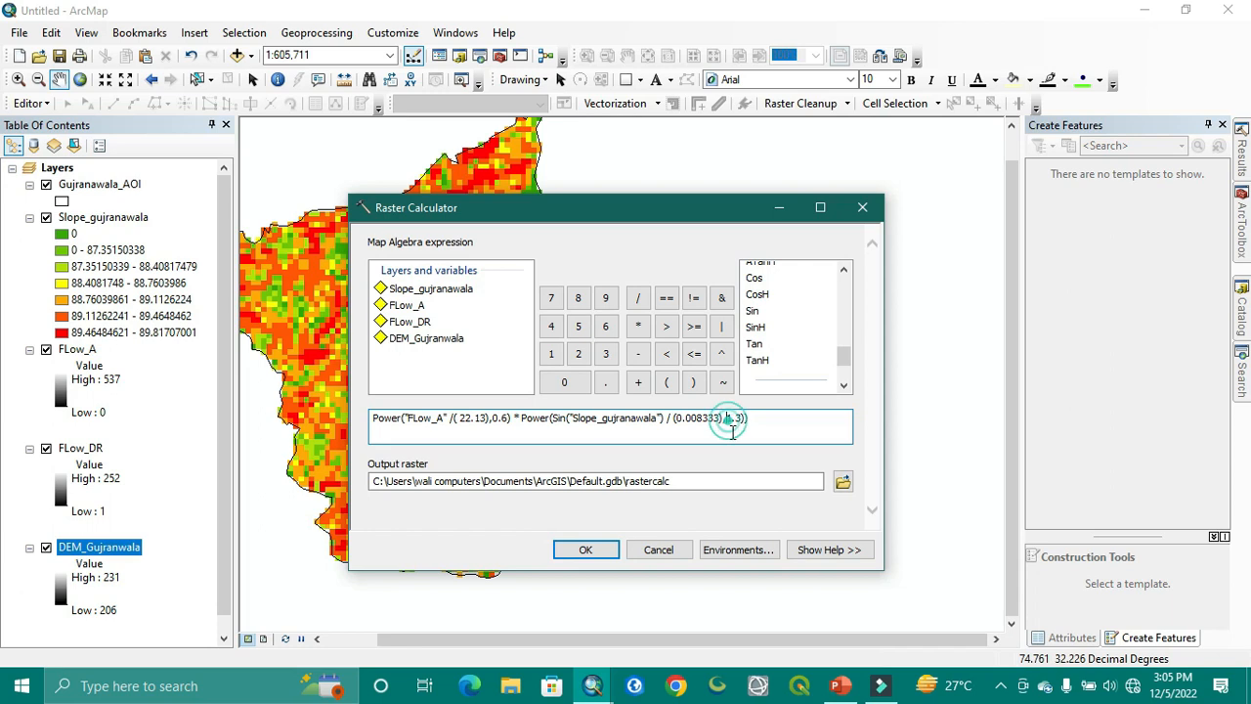
{"action": "left_click", "coordinate": [665, 381]}
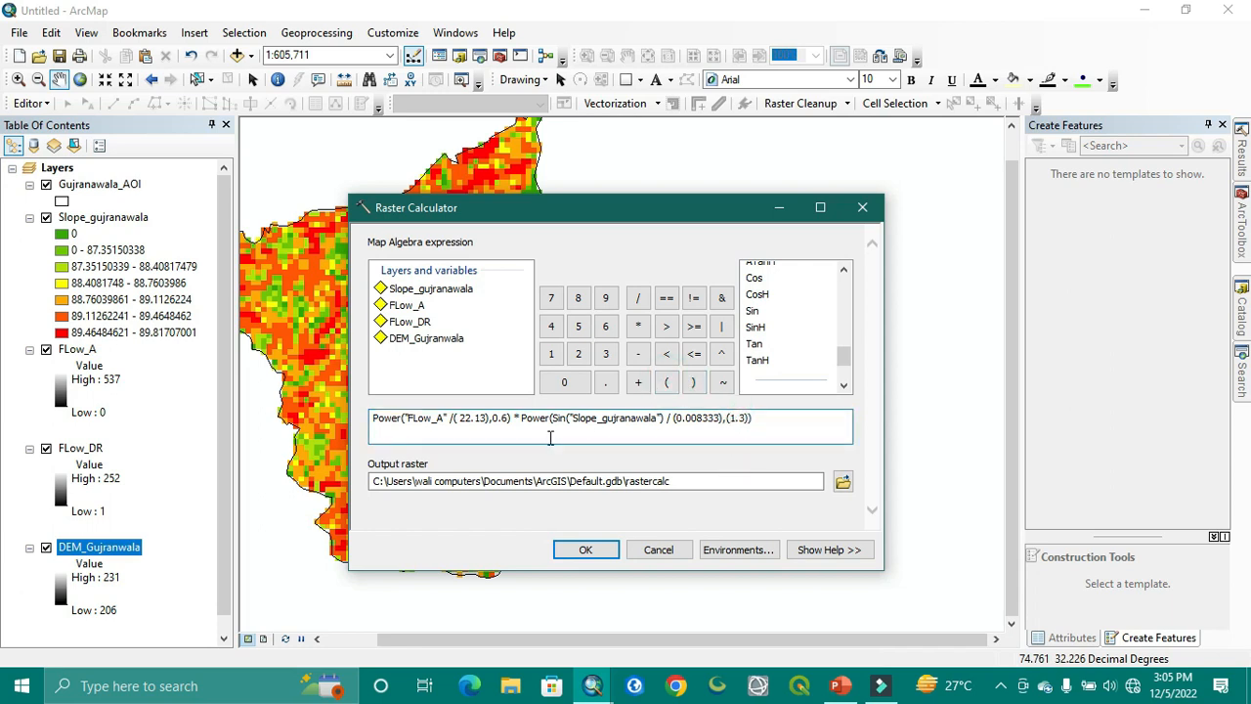
Enclose the 0.6 exponent in parentheses and select the whole map algebra expression.
{"action": "left_click", "coordinate": [507, 420]}
{"action": "left_click", "coordinate": [691, 383]}
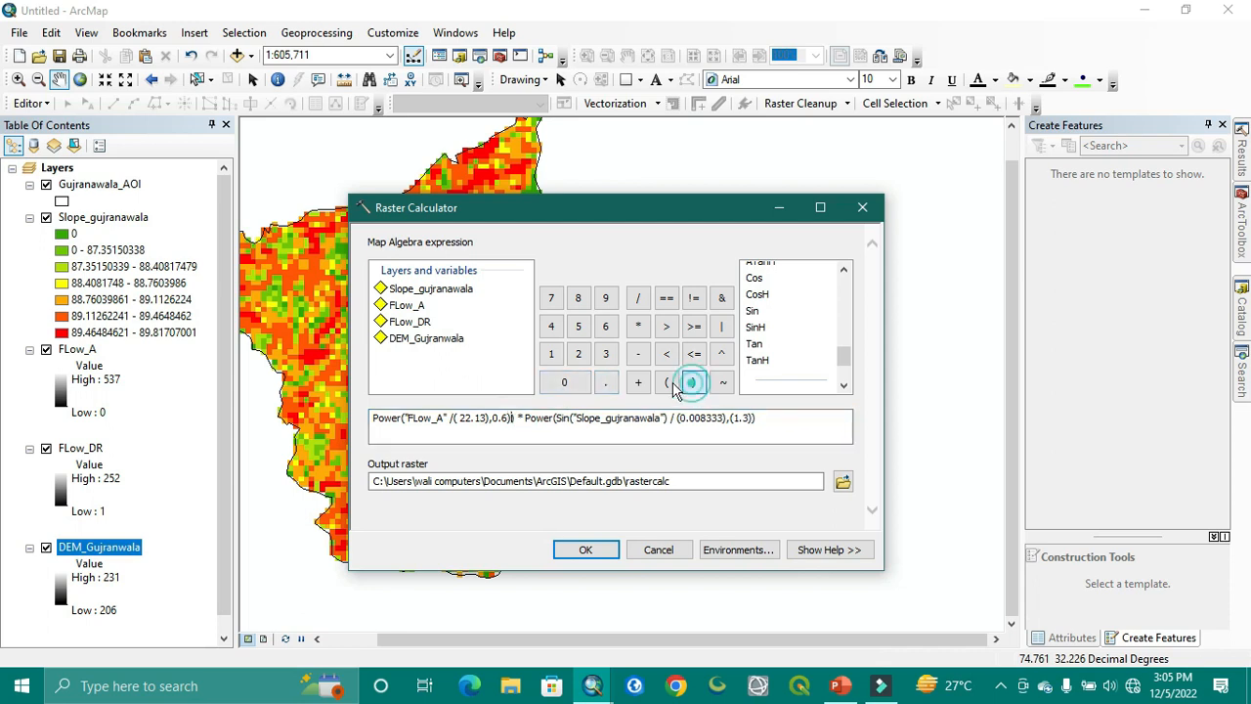
{"action": "left_click", "coordinate": [495, 418]}
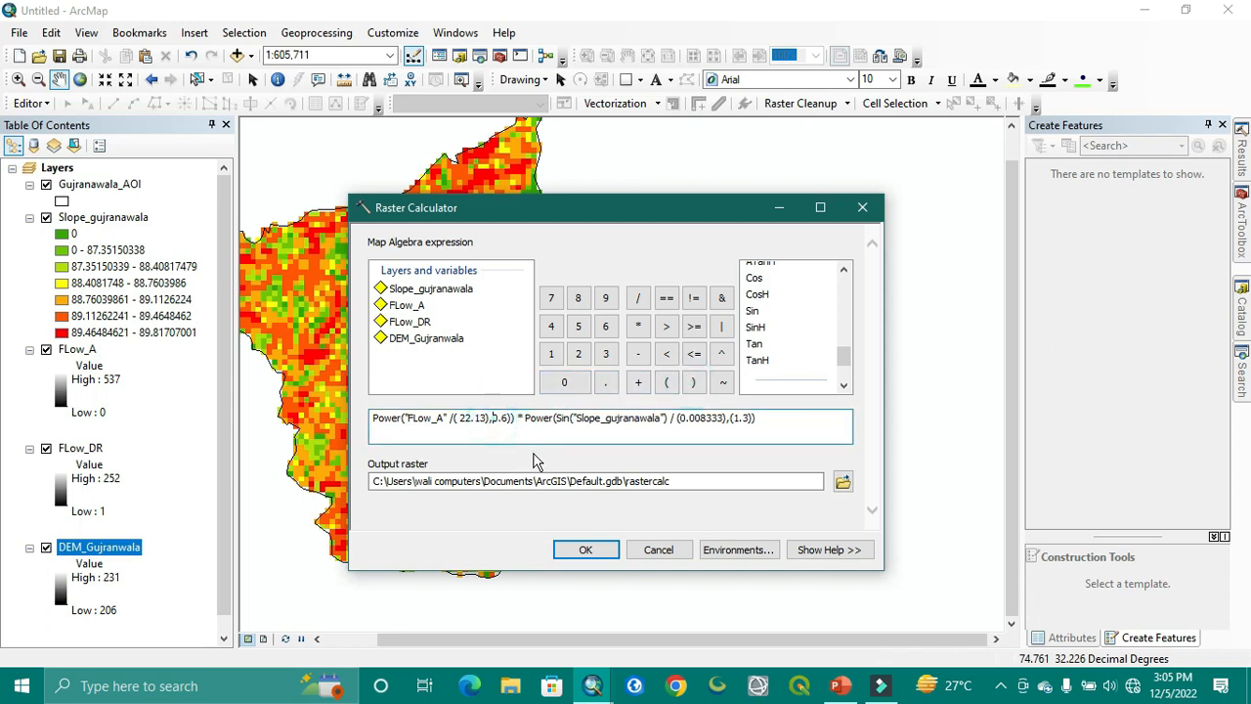
{"action": "left_click", "coordinate": [665, 382]}
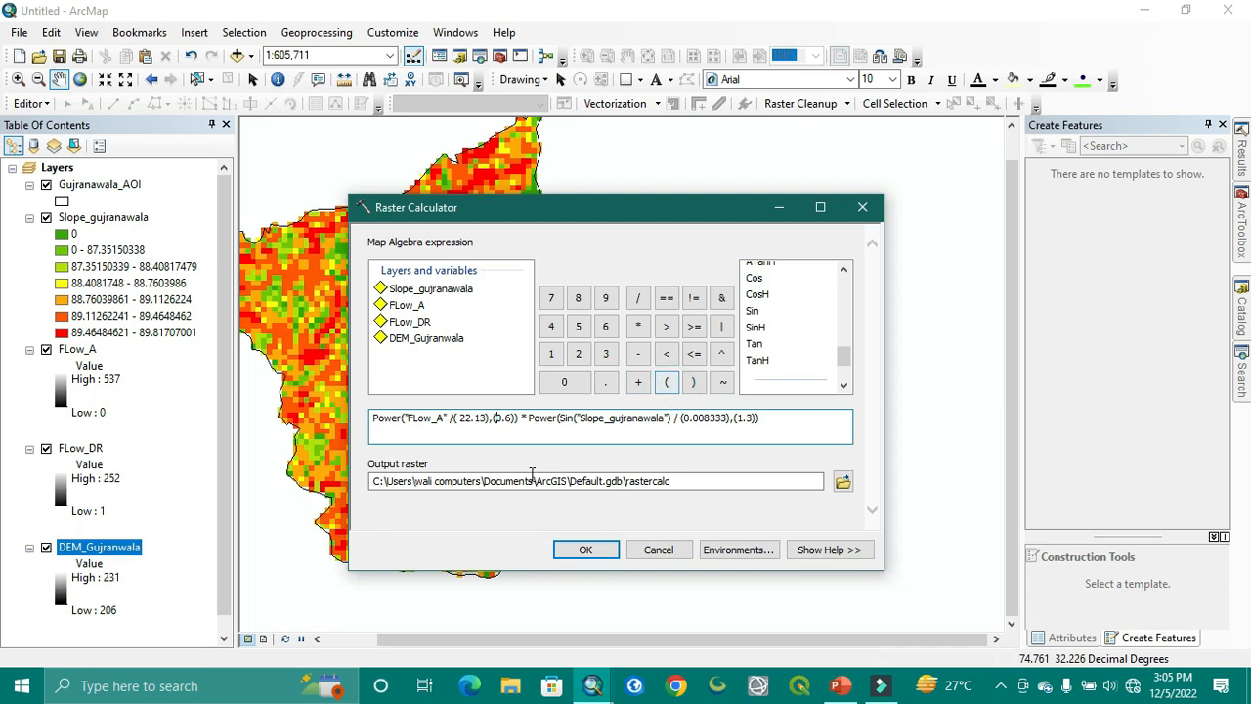
{"action": "left_click_drag", "start_coordinate": [802, 422], "coordinate": [381, 420]}
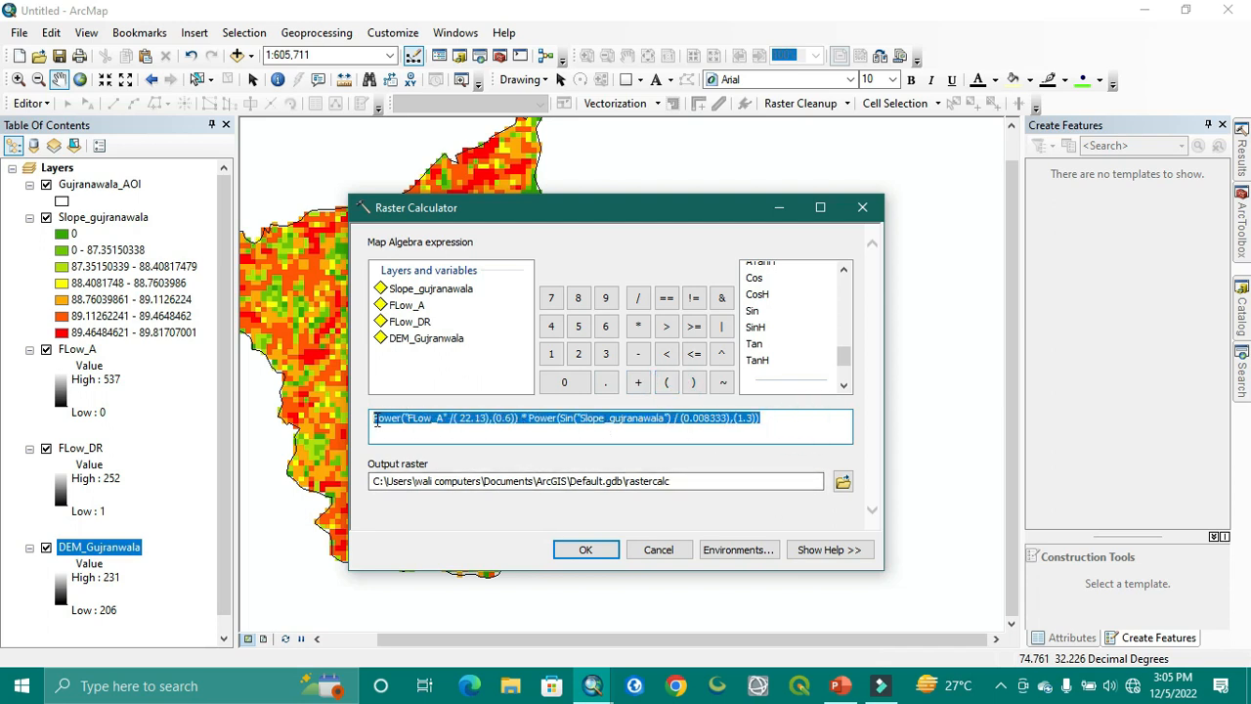
Set the output raster to STI_gujranawala in STI.gdb and run the Raster Calculator expression.
{"action": "left_click", "coordinate": [790, 480]}
{"action": "left_click", "coordinate": [842, 479]}
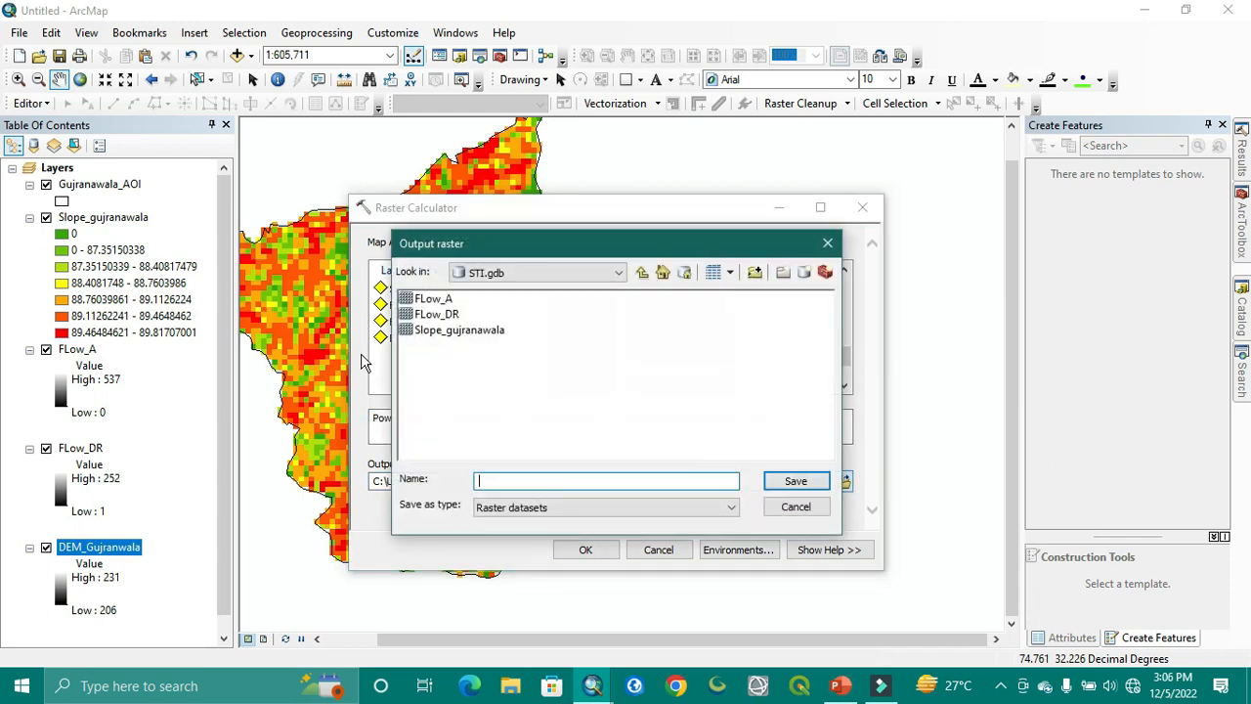
{"action": "left_click", "coordinate": [539, 480]}
{"action": "type", "text": "STI_gujranawala"}
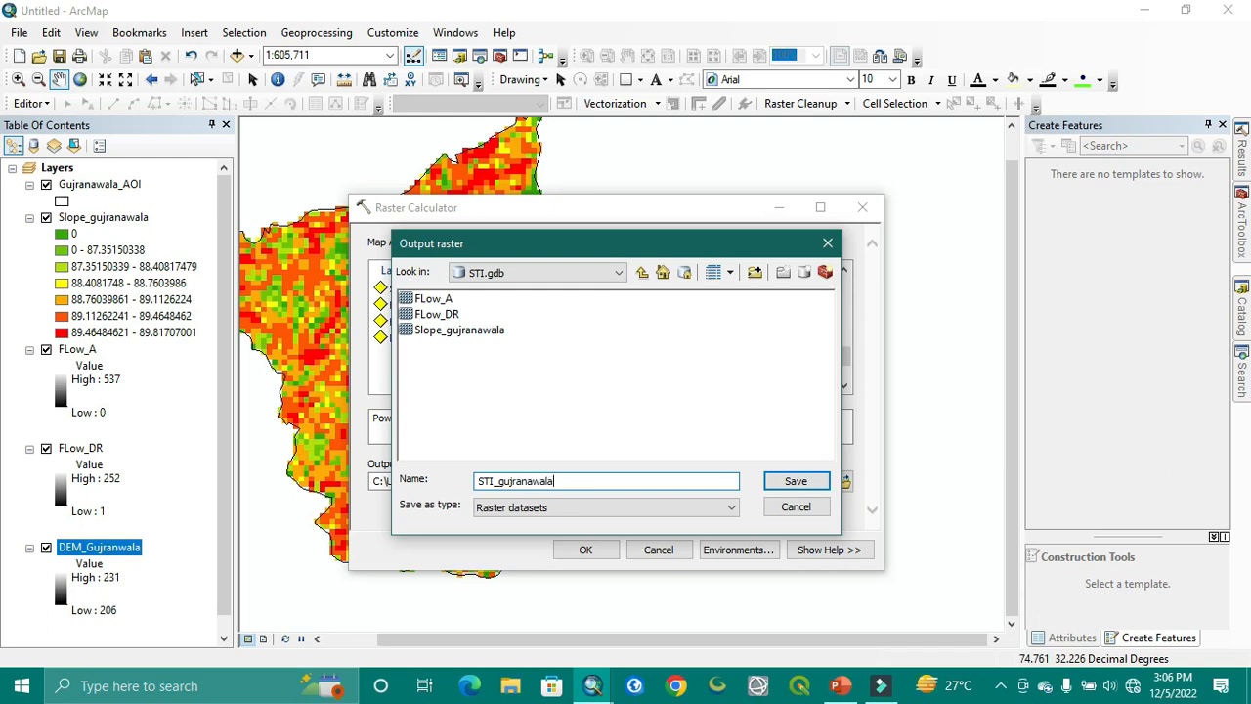
{"action": "left_click", "coordinate": [796, 480]}
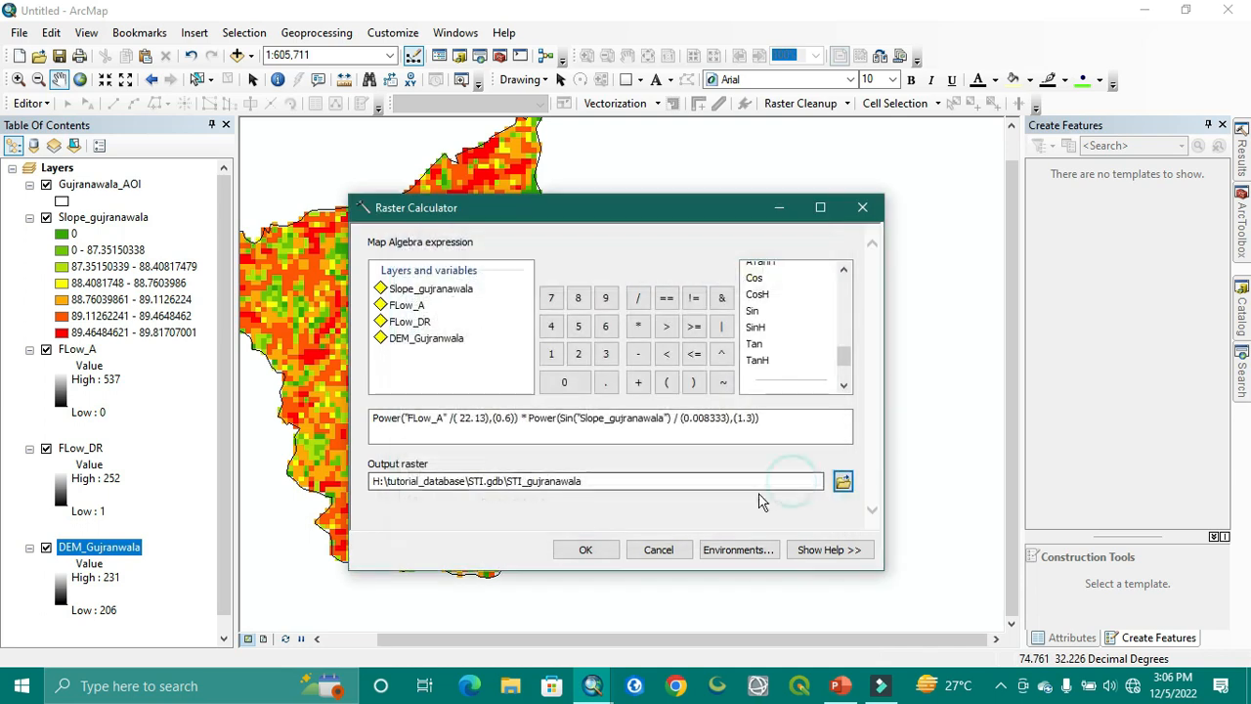
{"action": "left_click", "coordinate": [586, 550]}
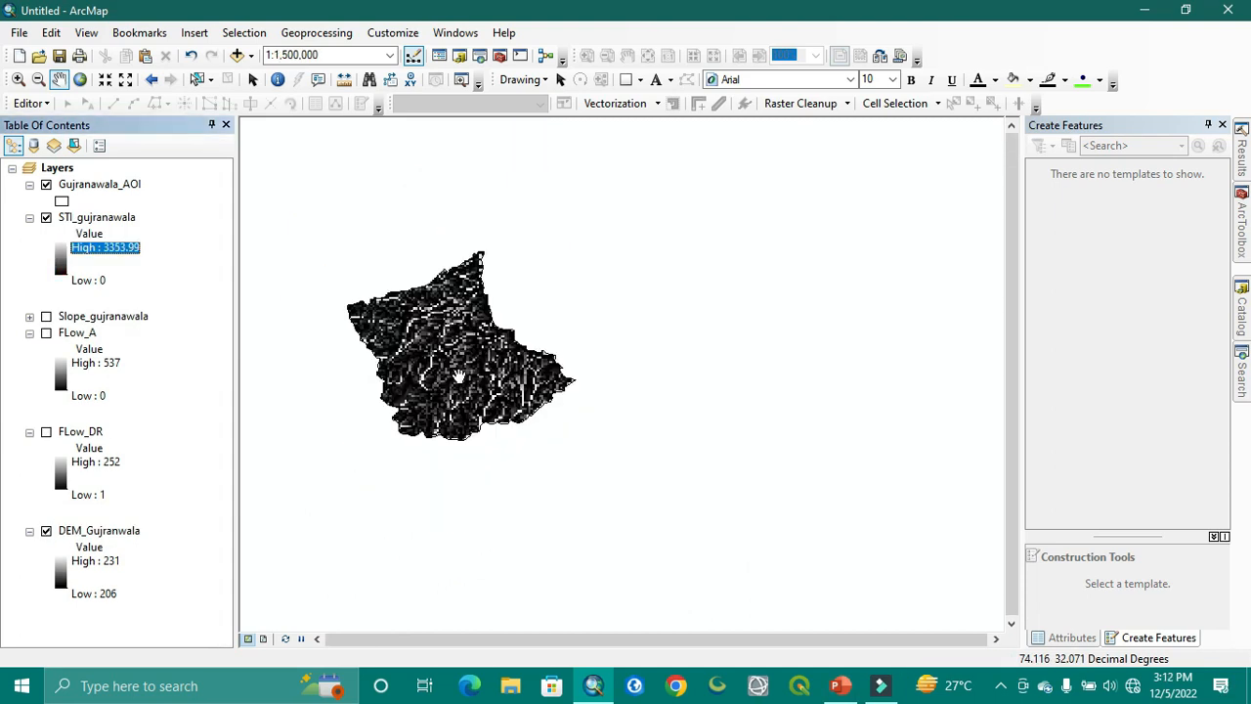
Apply the red-orange-yellow-green-blue color ramp to the STI_gujranawala layer without inverting it.
{"action": "left_click_drag", "start_coordinate": [482, 379], "coordinate": [504, 385]}
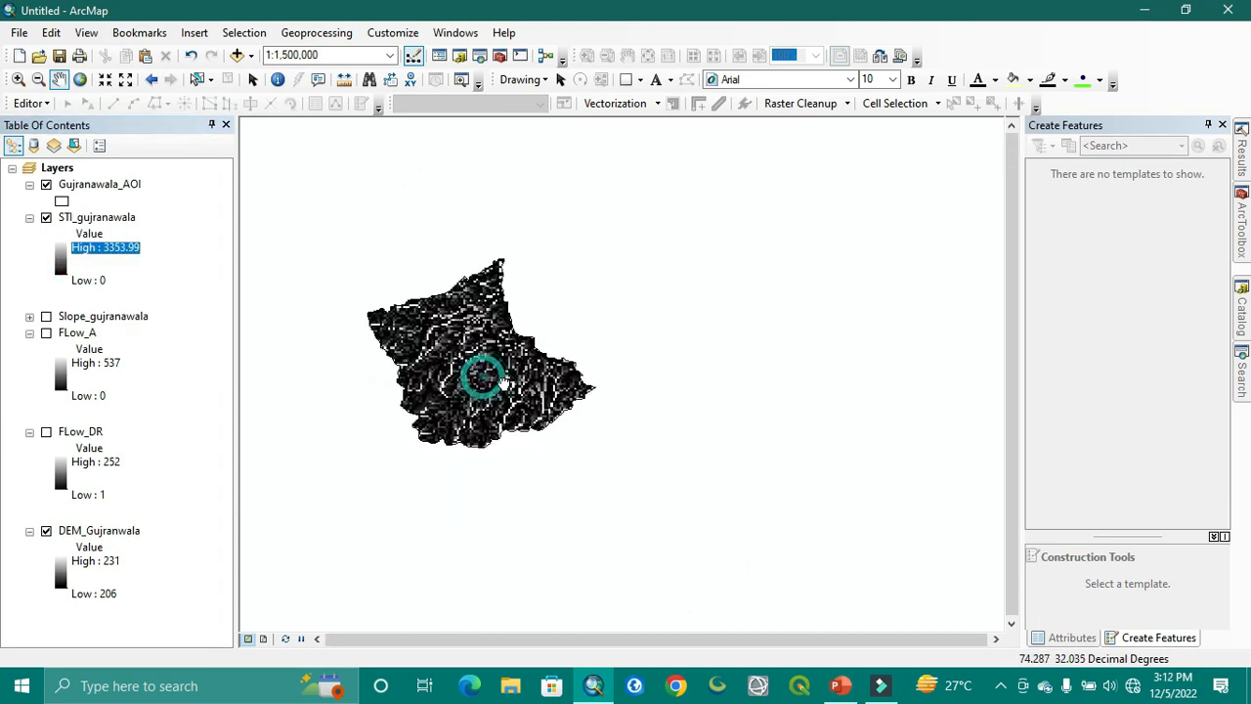
{"action": "scroll", "coordinate": [519, 381], "scroll_direction": "up", "scroll_amount": 1}
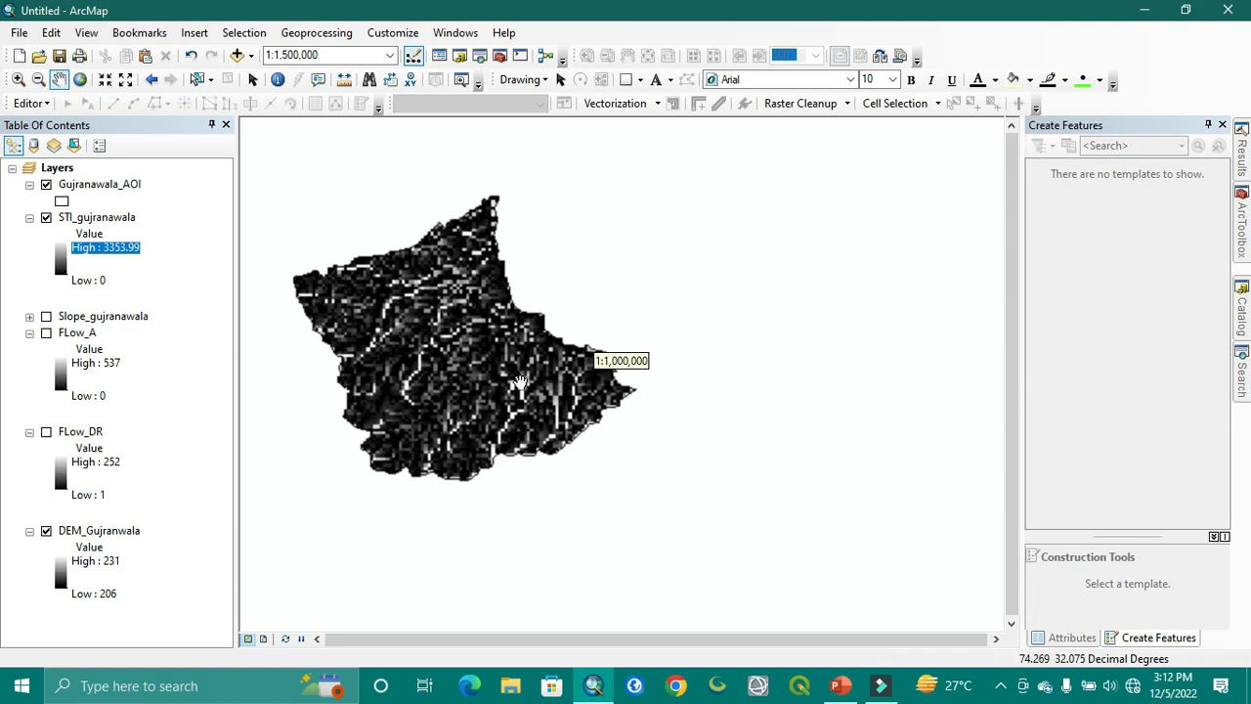
{"action": "scroll", "coordinate": [519, 381], "scroll_direction": "up", "scroll_amount": 1}
{"action": "left_click", "coordinate": [61, 252]}
{"action": "left_click", "coordinate": [220, 312]}
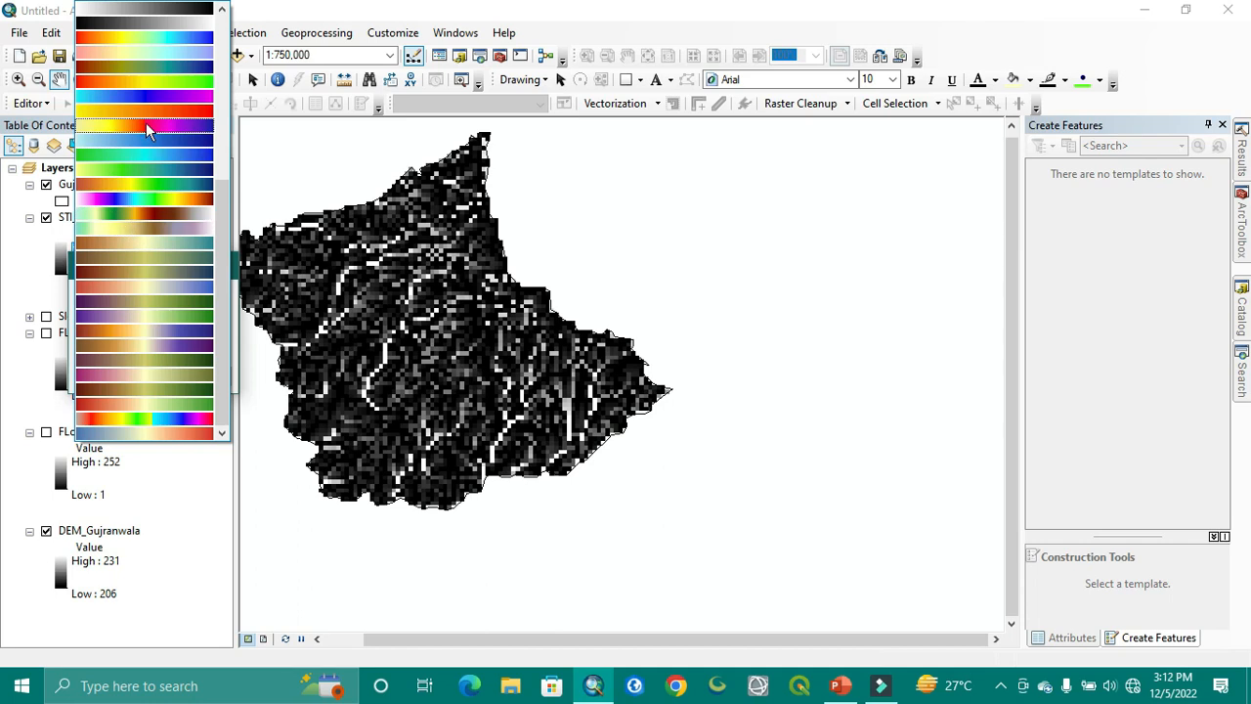
{"action": "left_click", "coordinate": [125, 180]}
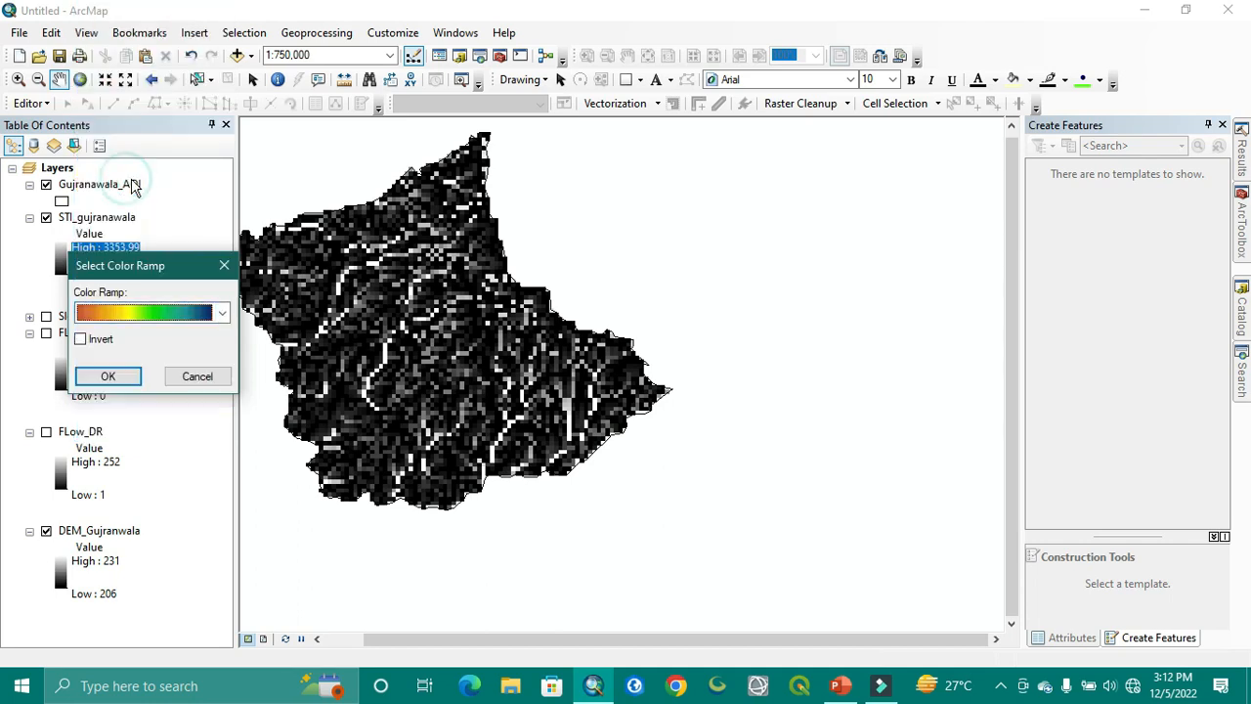
{"action": "left_click", "coordinate": [112, 378]}
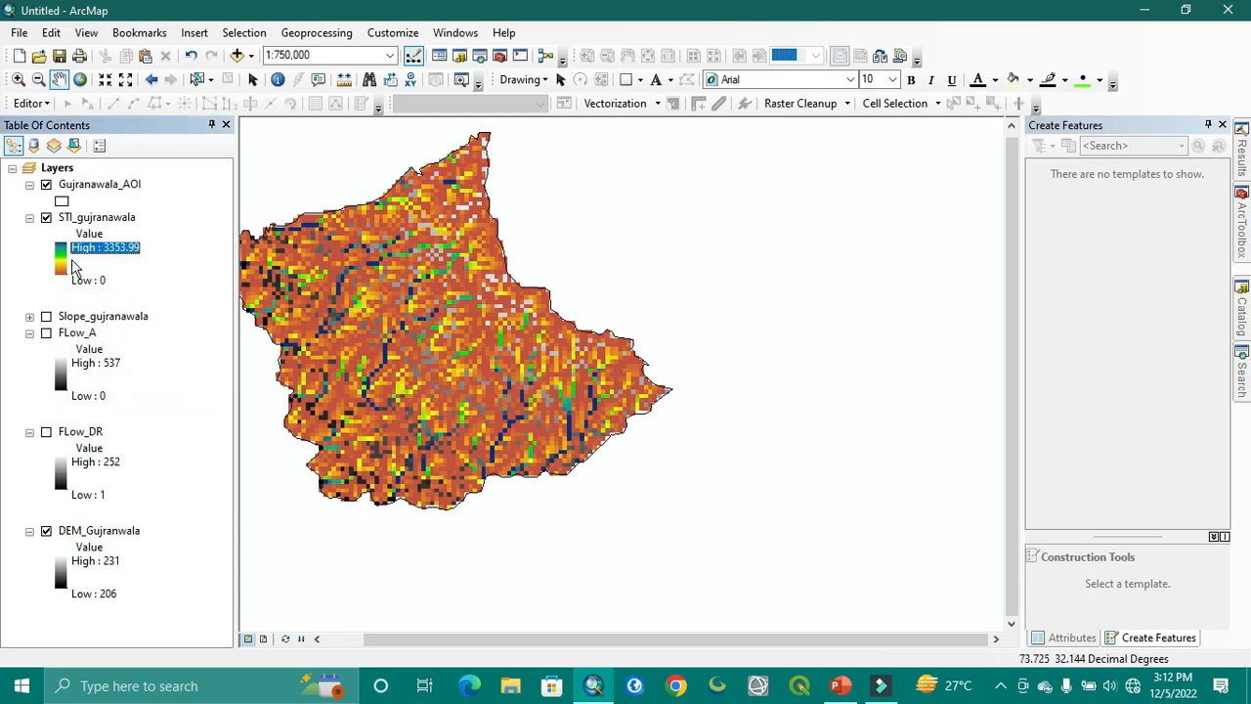
Examine the distribution of sediment transport index values across the recolored STI_gujranawala raster.
{"action": "scroll", "coordinate": [430, 391], "scroll_direction": "up", "scroll_amount": 1}
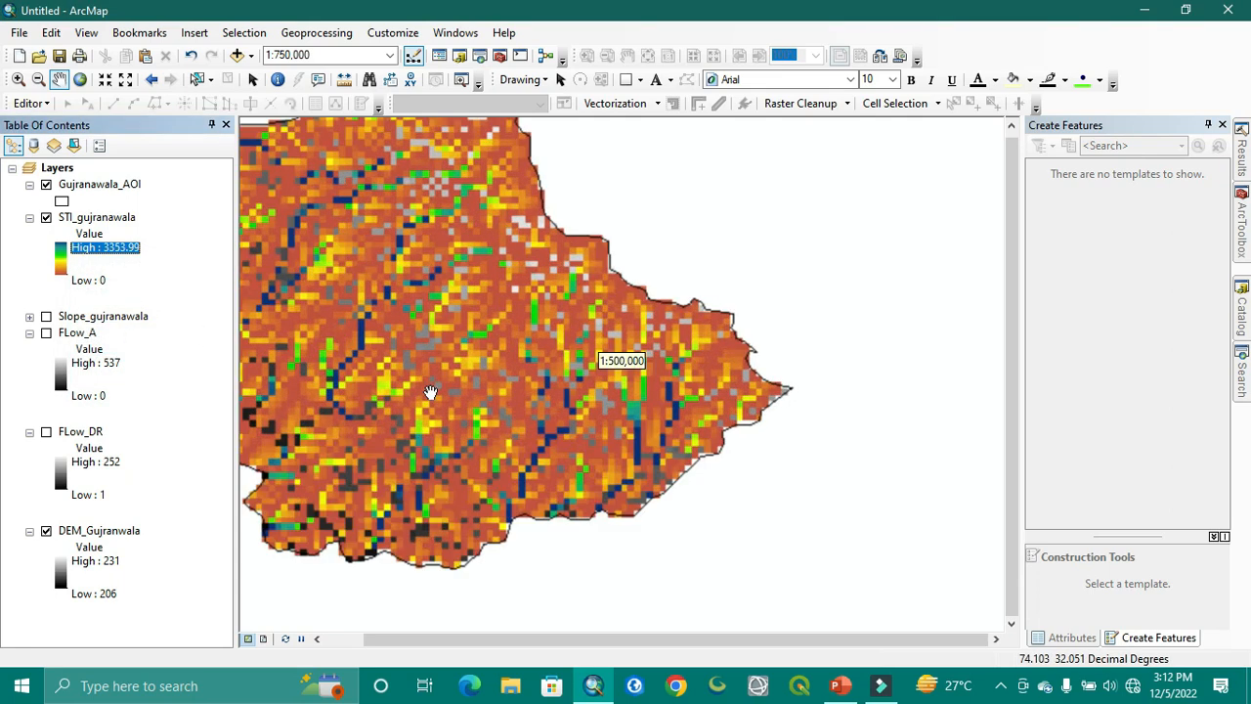
{"action": "left_click_drag", "start_coordinate": [383, 440], "coordinate": [528, 455]}
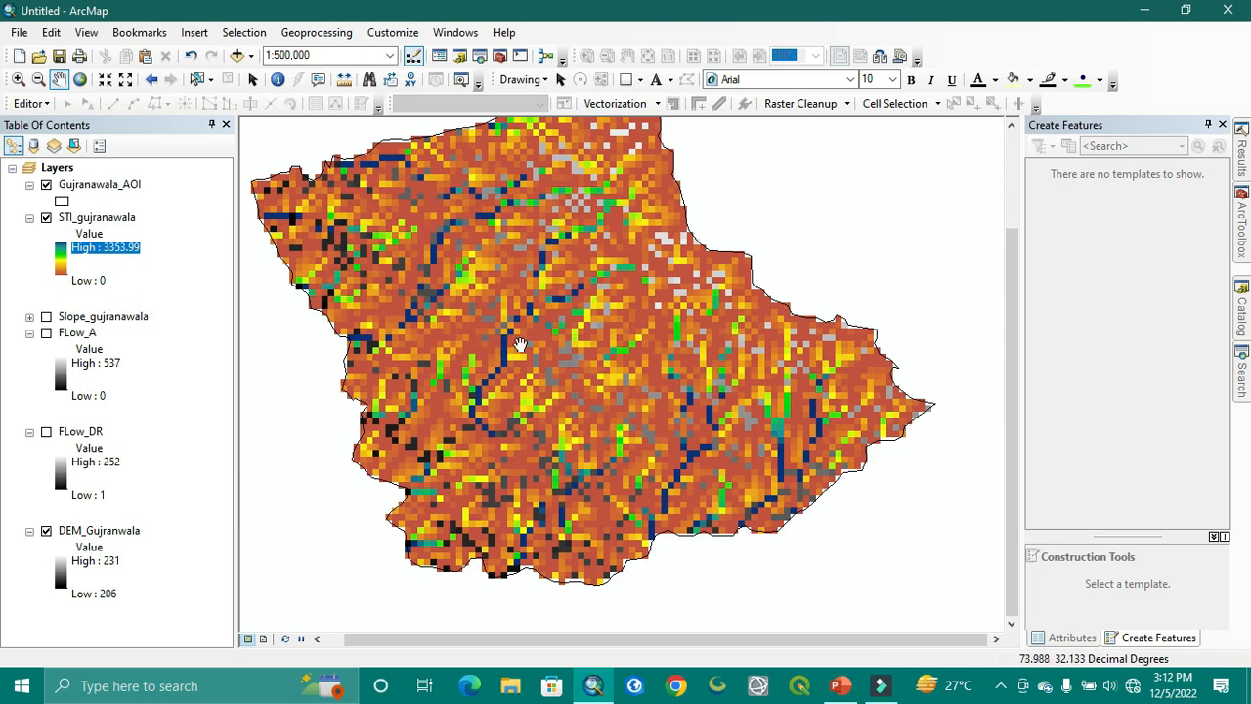
{"action": "scroll", "coordinate": [512, 373], "scroll_direction": "up", "scroll_amount": 1}
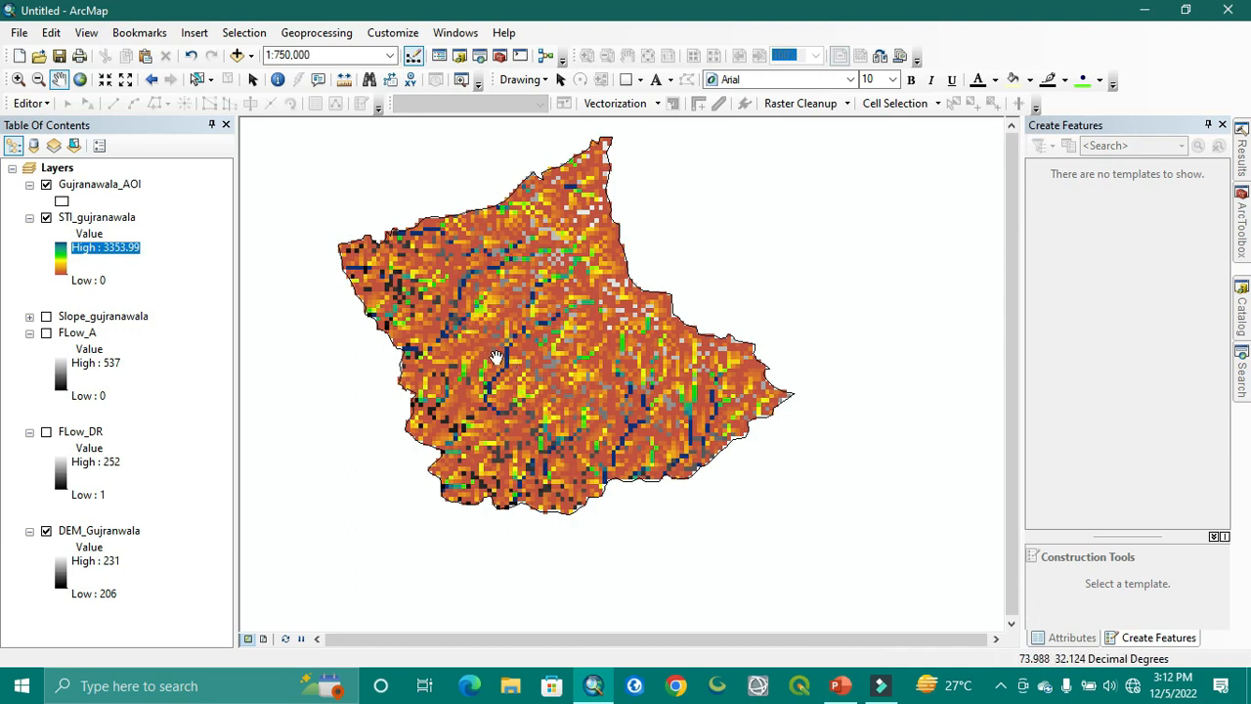
{"action": "left_click_drag", "start_coordinate": [495, 357], "coordinate": [496, 408]}
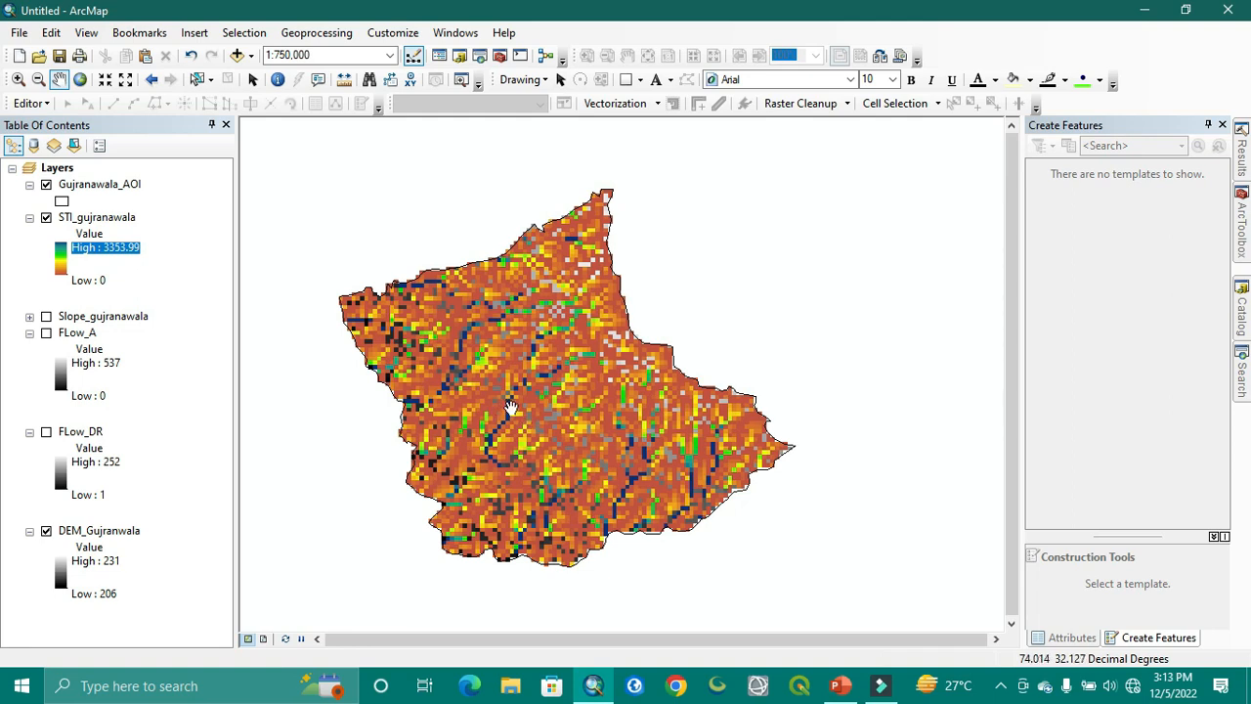
{"action": "scroll", "coordinate": [510, 406], "scroll_direction": "down", "scroll_amount": 1}
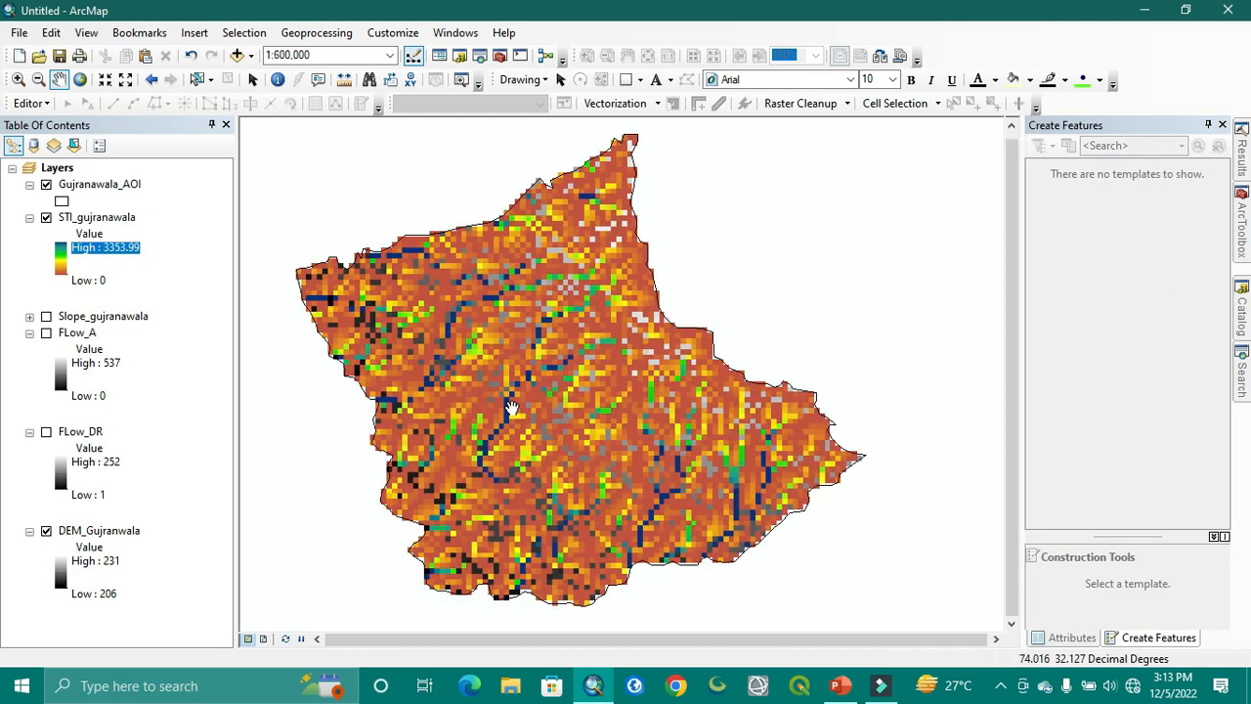